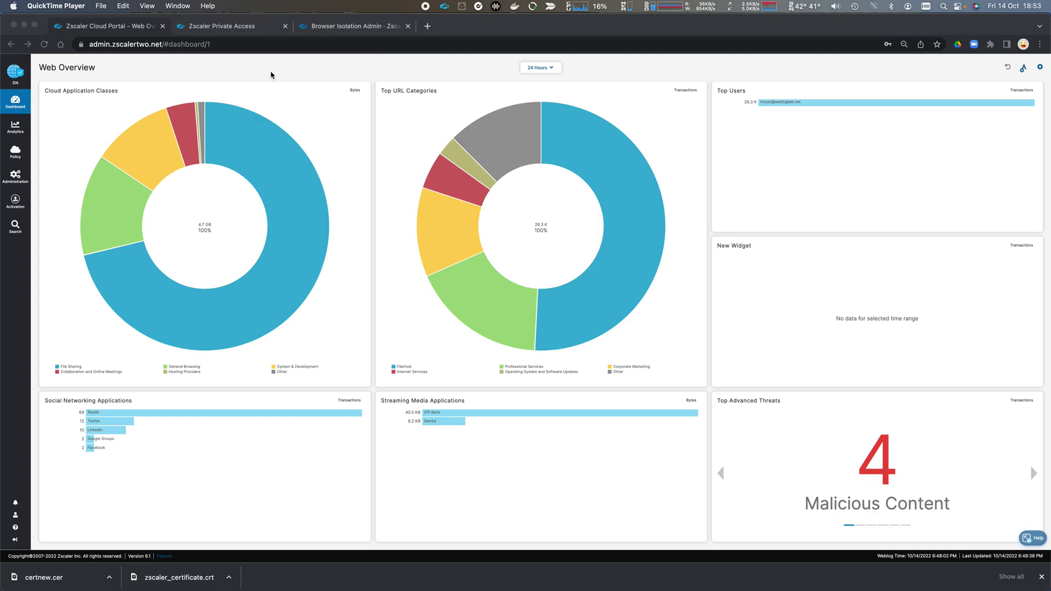
In the Browser Isolation admin console, show the ZIA isolation profiles with their four regions
click(372, 31)
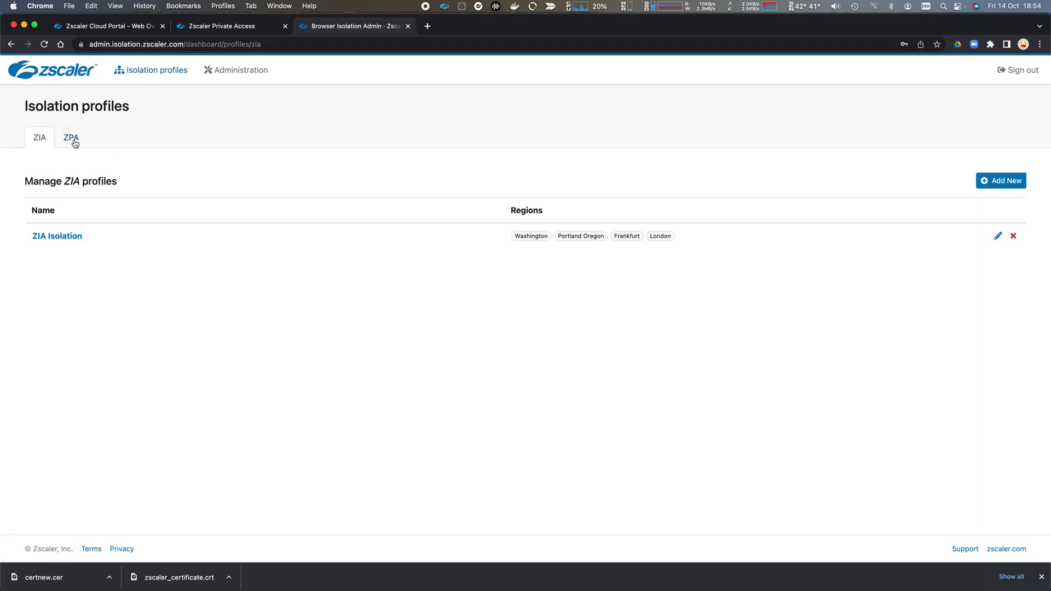
click(39, 139)
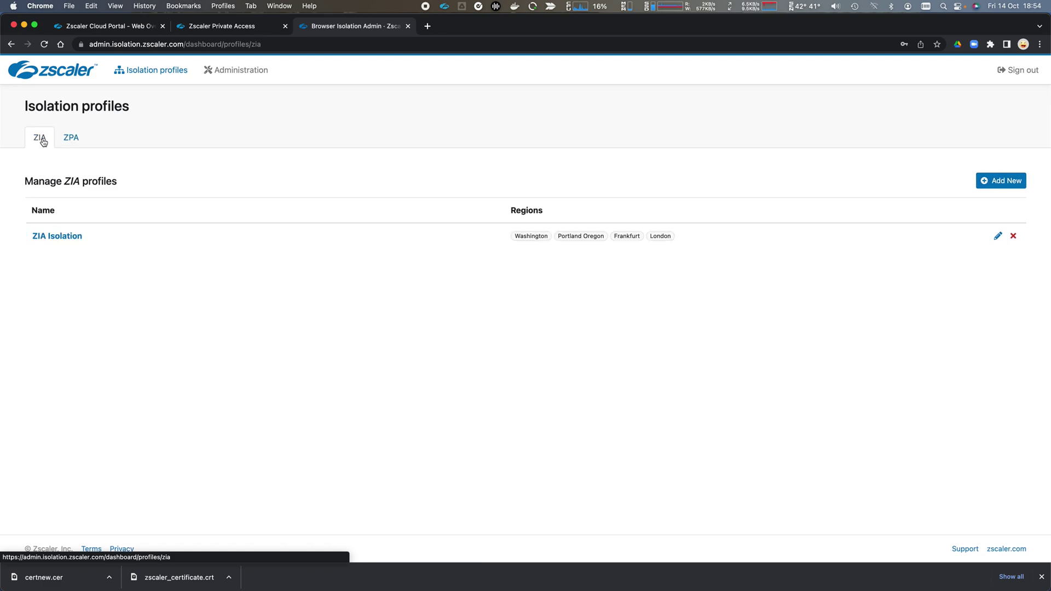
click(246, 75)
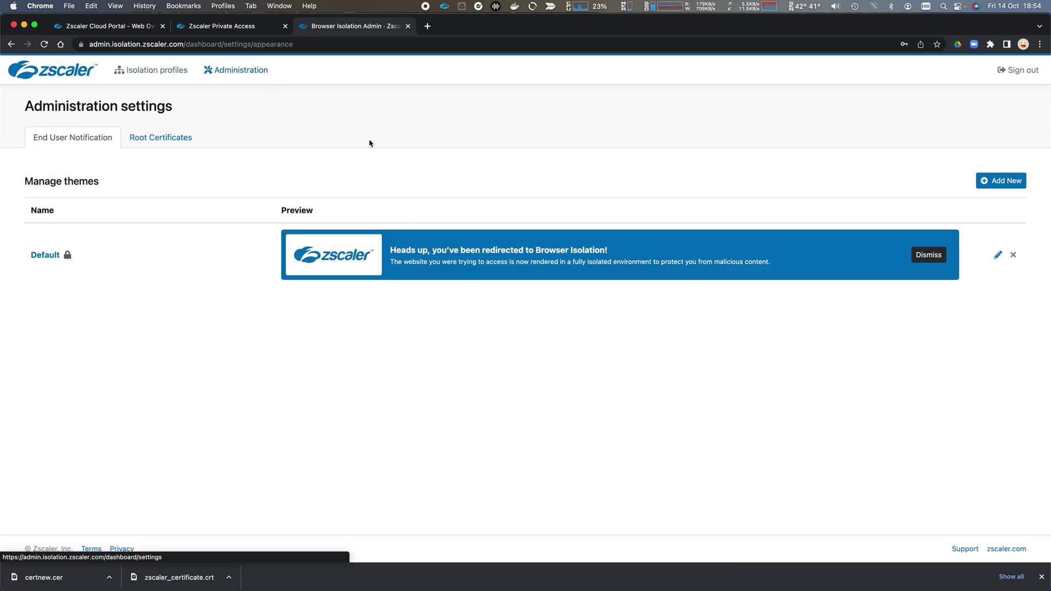
Check the Zscaler Root Certificate and Welshgeek CA root certificates, then return to notification themes
click(171, 141)
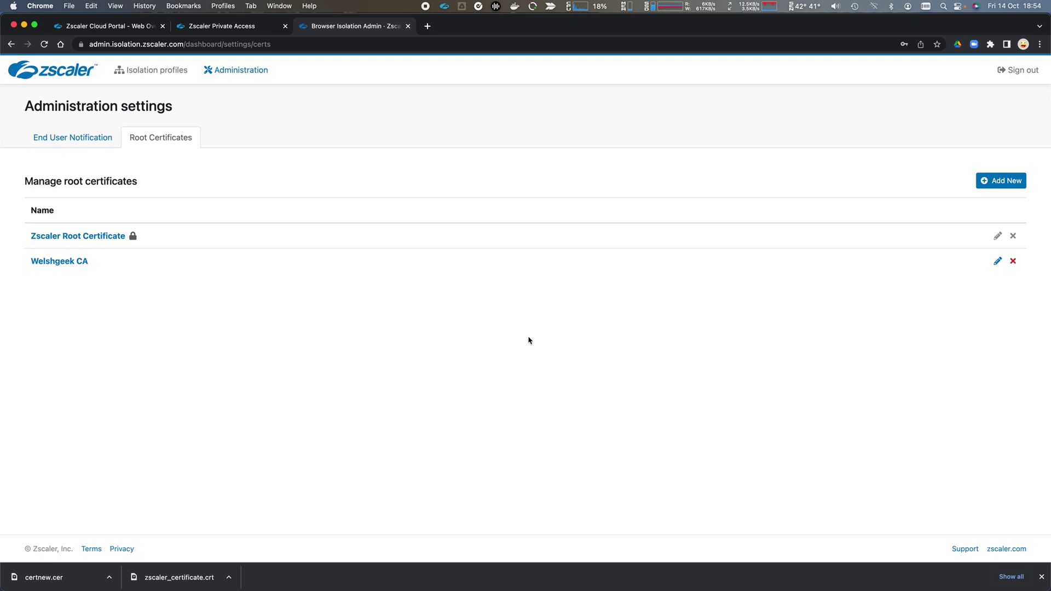
click(94, 146)
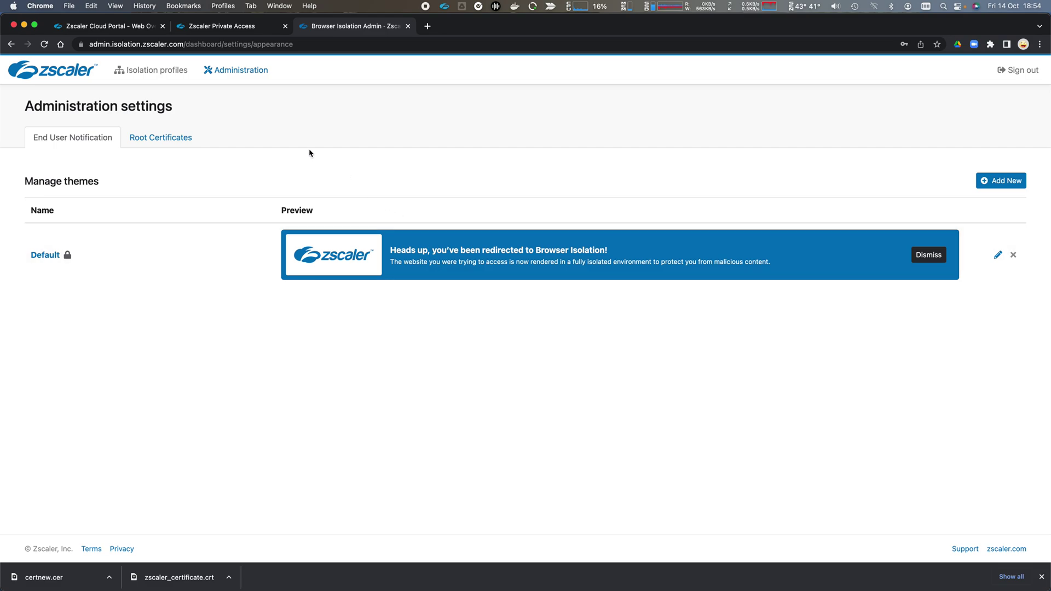
Open the ZIA Isolation profile and review its General Info: Welshgeek CA and four regions
click(135, 71)
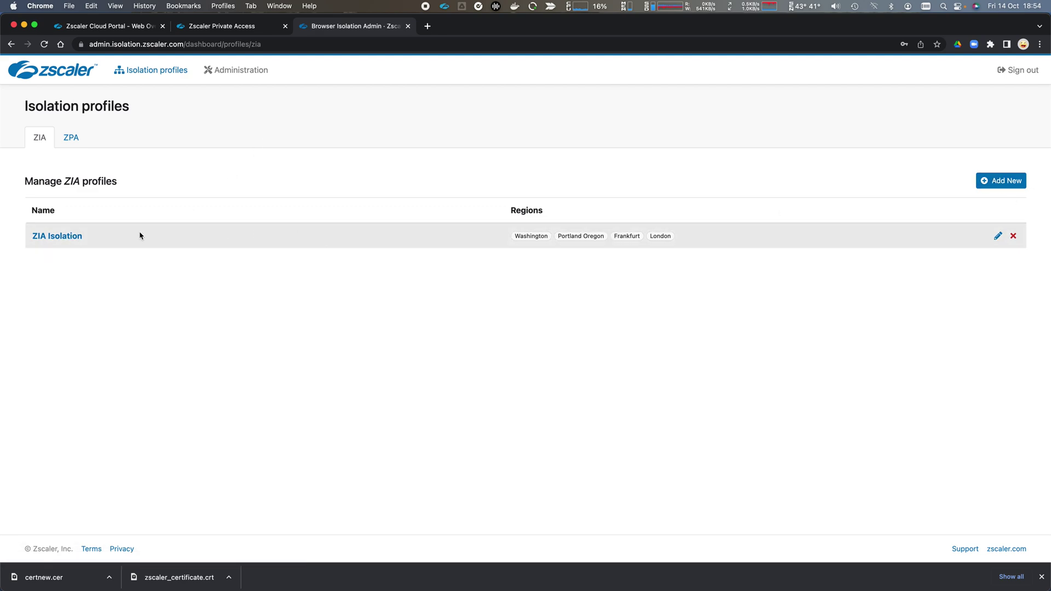
click(66, 239)
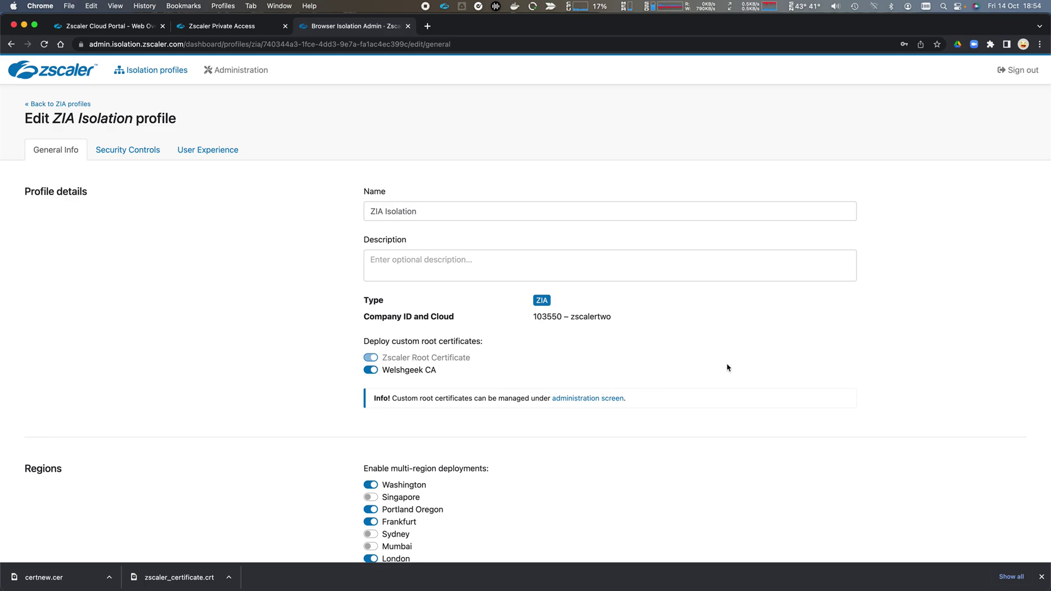
scroll(728, 367, down, 3)
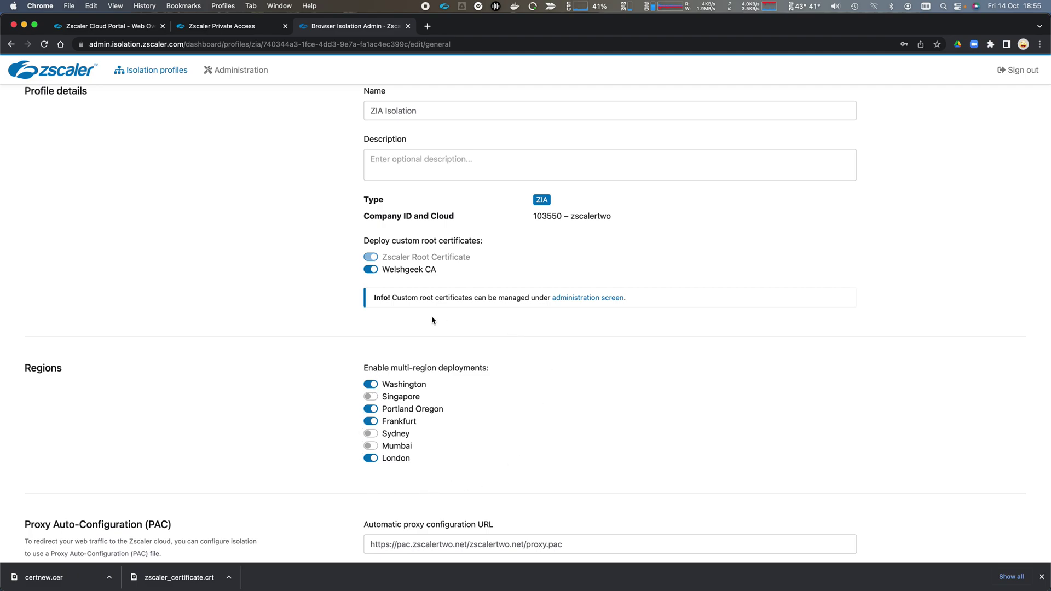
scroll(331, 417, down, 2)
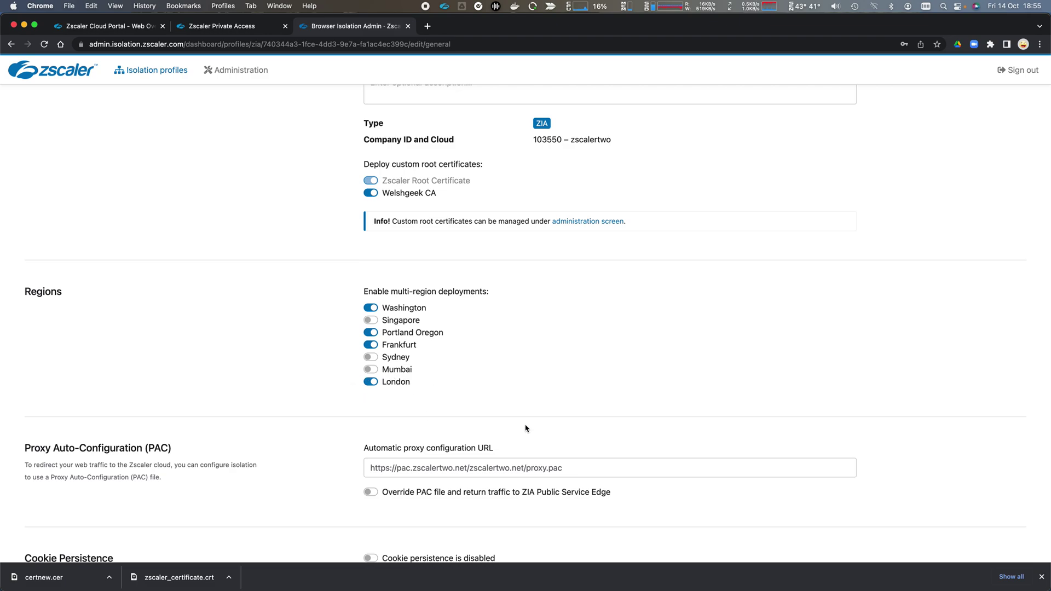
scroll(526, 427, down, 3)
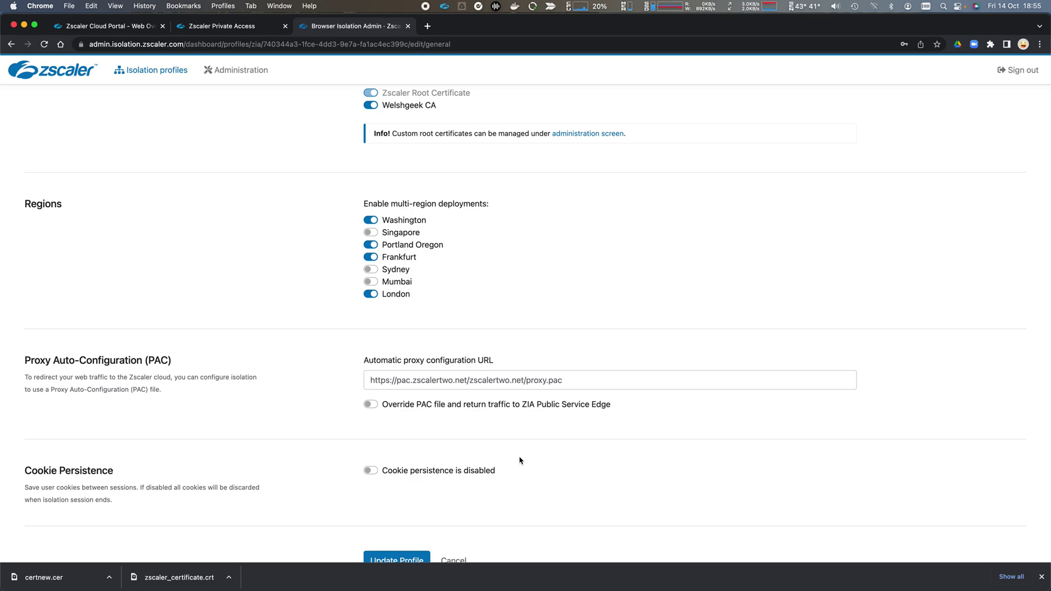
scroll(533, 426, down, 3)
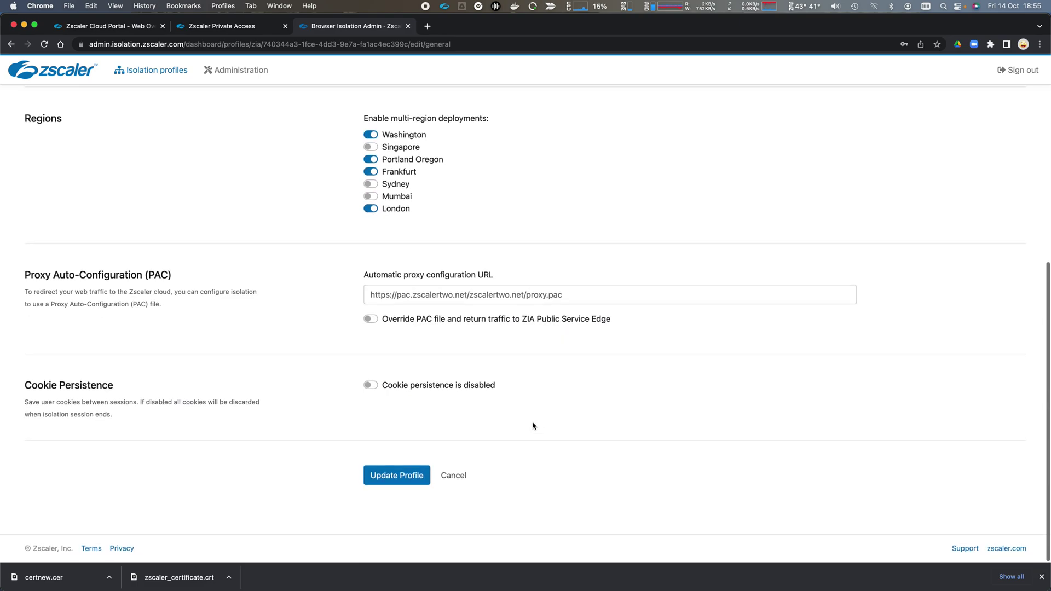
scroll(531, 430, up, 10)
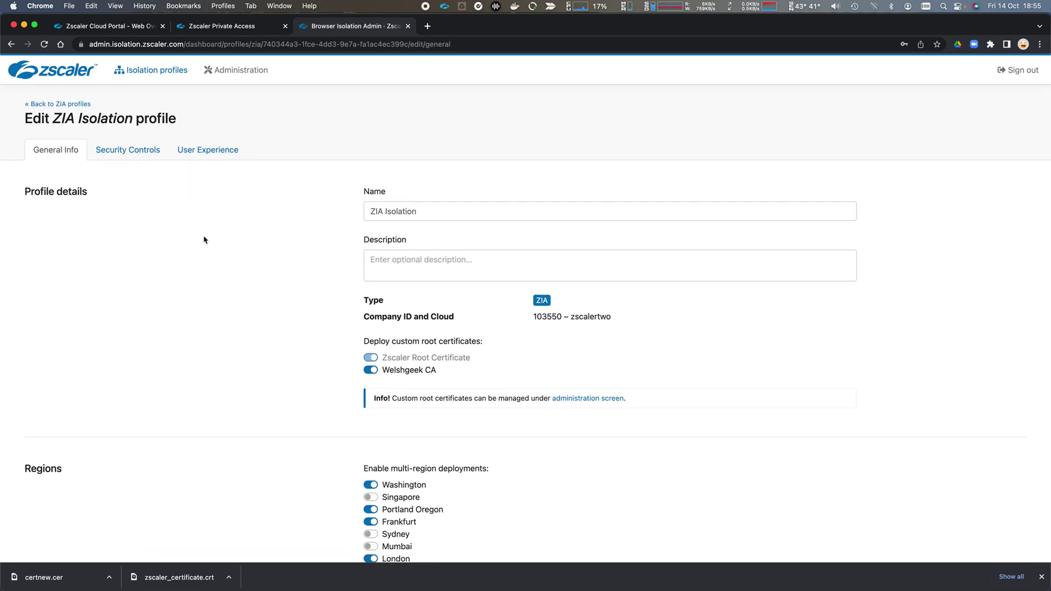
Review the ZIA Isolation profile's Security Controls and User Experience settings, then return unchanged
click(141, 150)
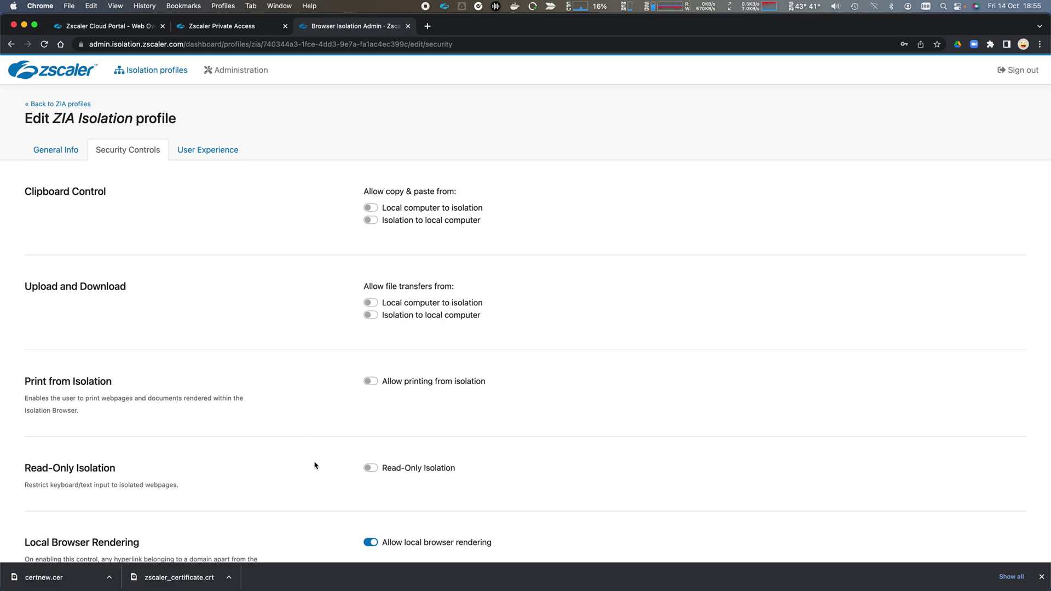
scroll(315, 465, down, 5)
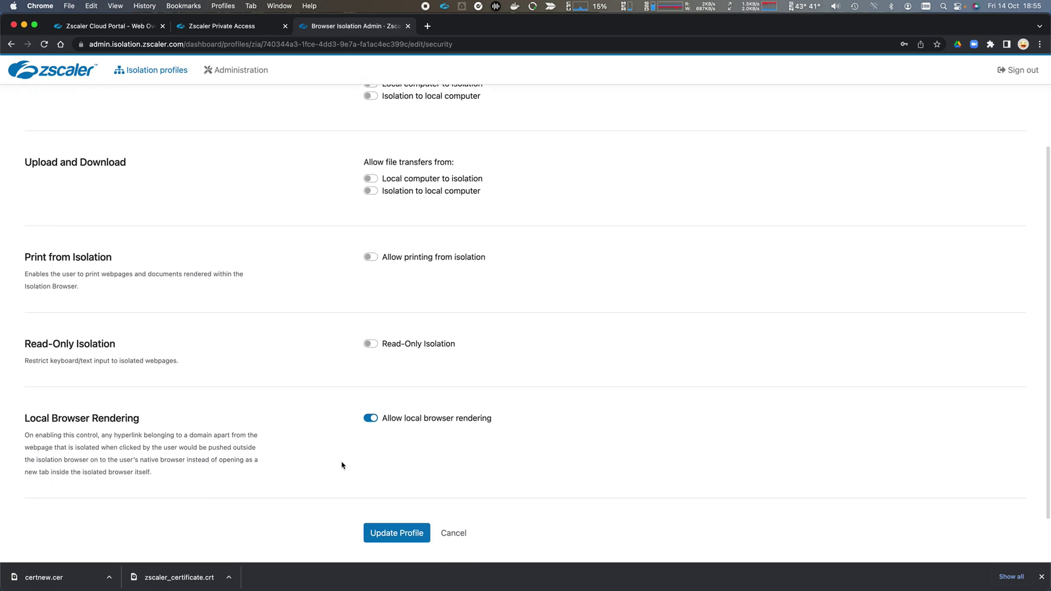
scroll(341, 465, up, 2)
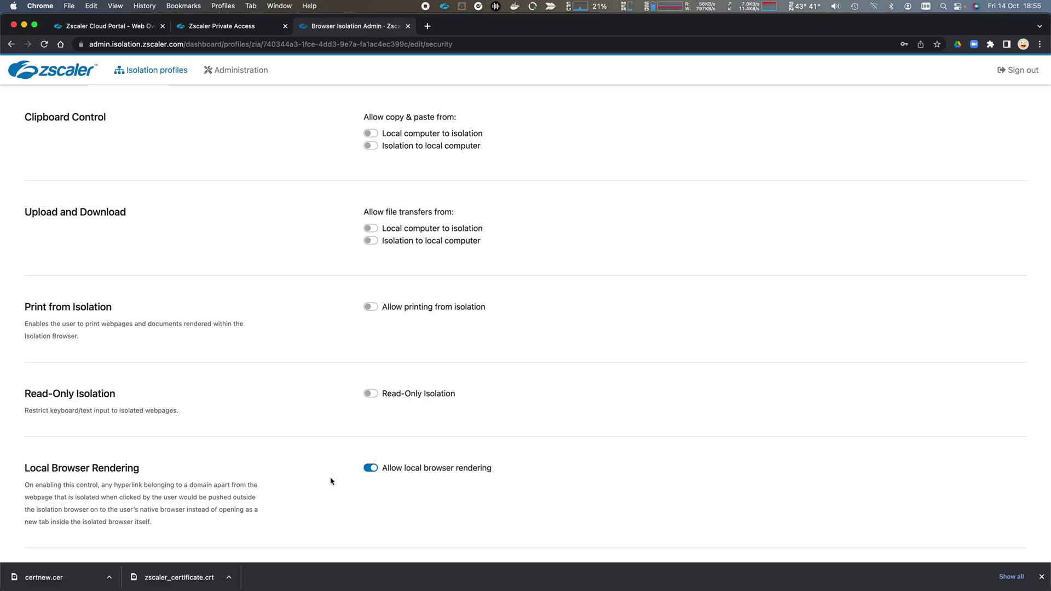
scroll(353, 446, down, 1)
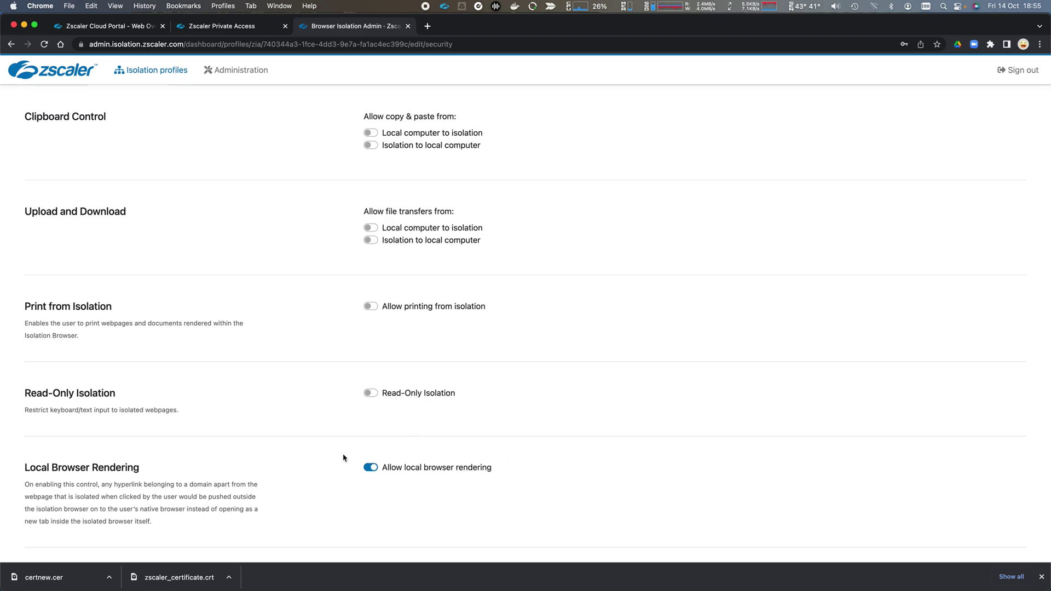
scroll(280, 192, up, 3)
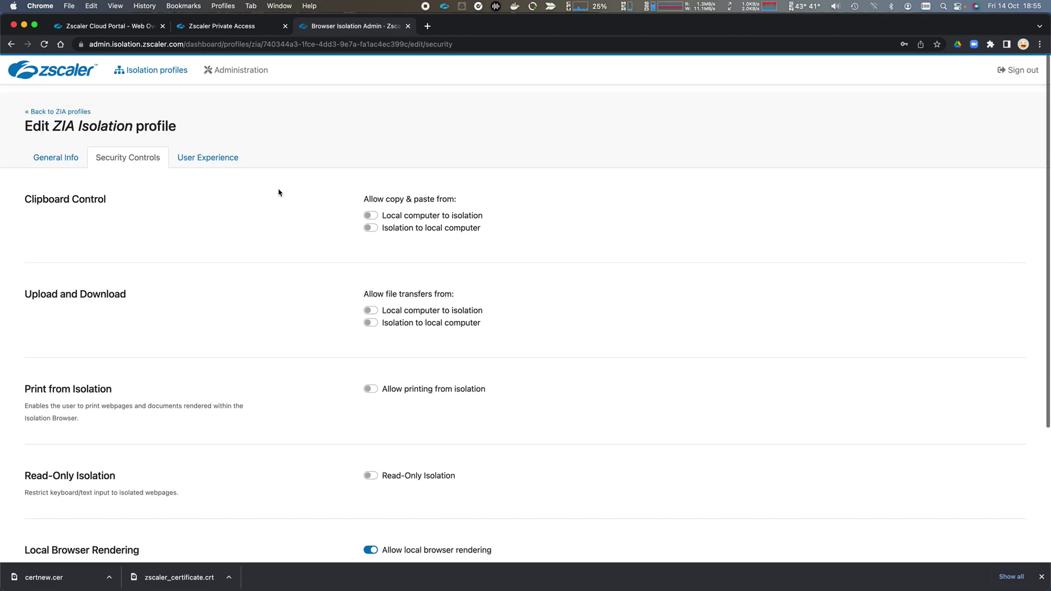
click(215, 152)
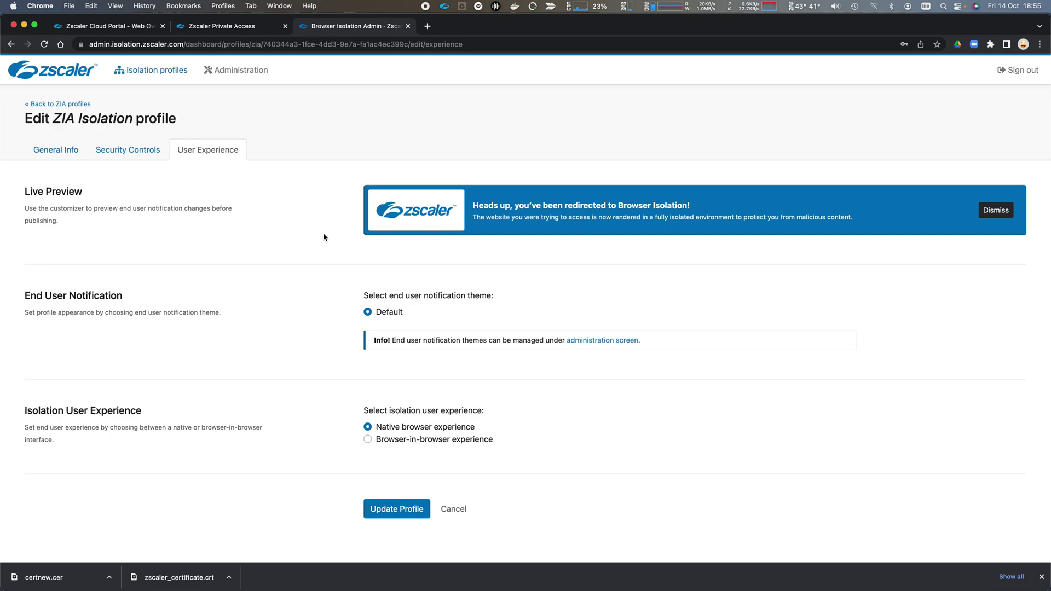
scroll(324, 252, down, 1)
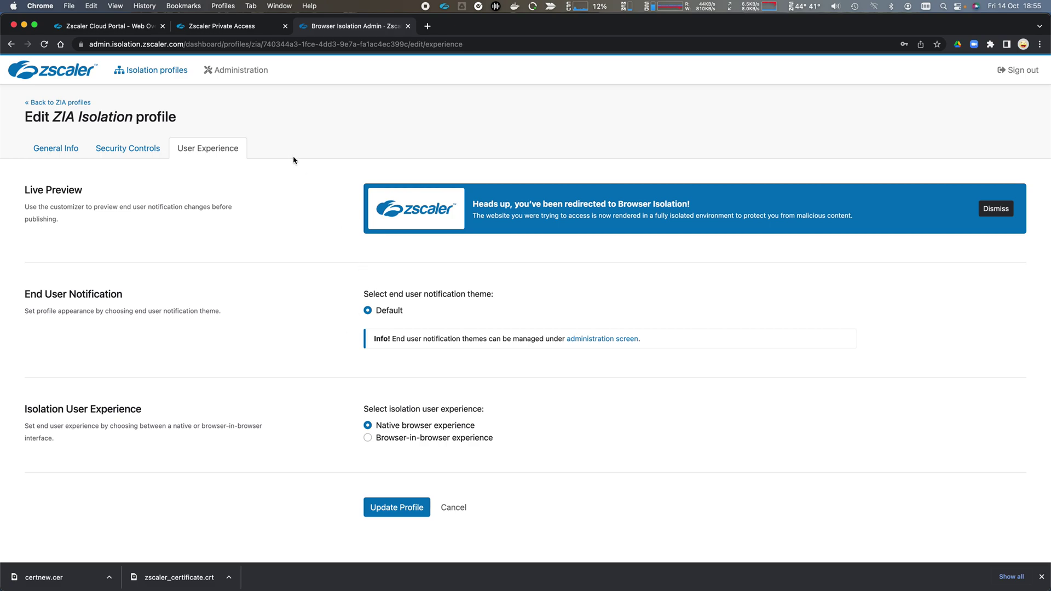
click(69, 103)
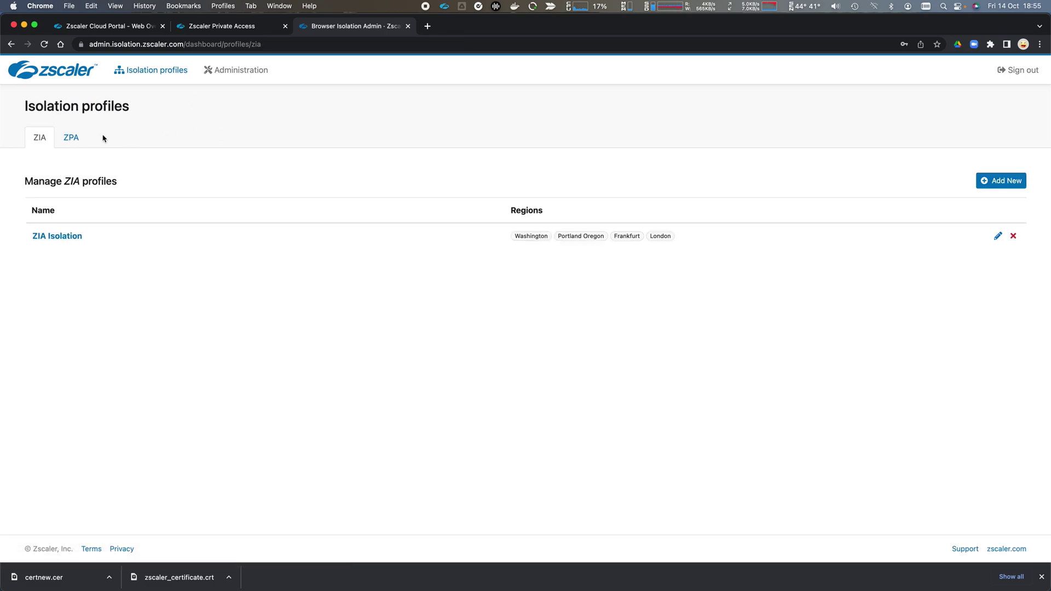
Review the ZPA profile's General Info, Security Controls and User Experience, then return to Cloud Portal
click(70, 138)
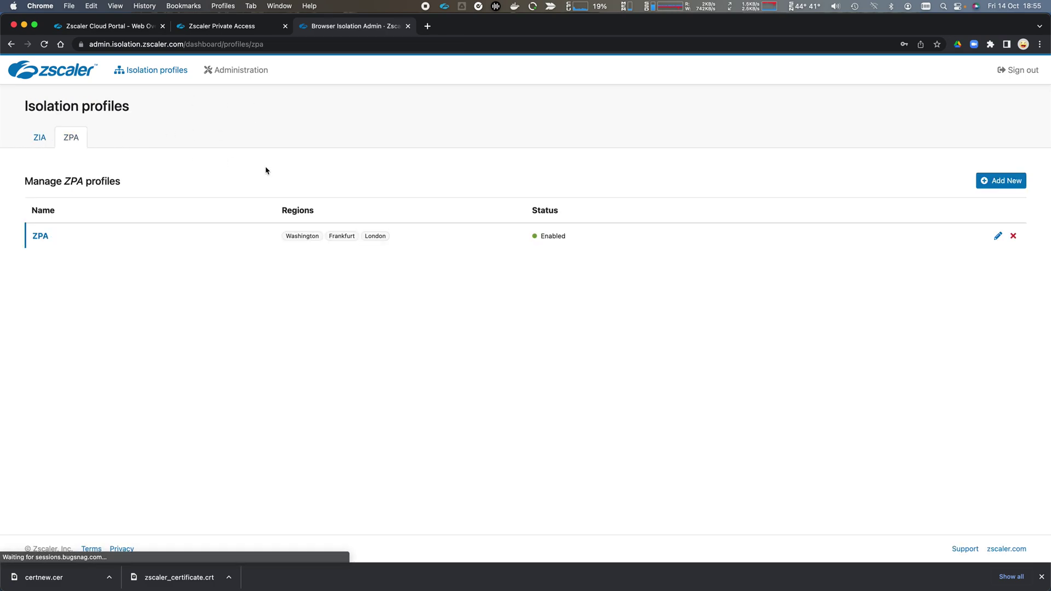
click(43, 238)
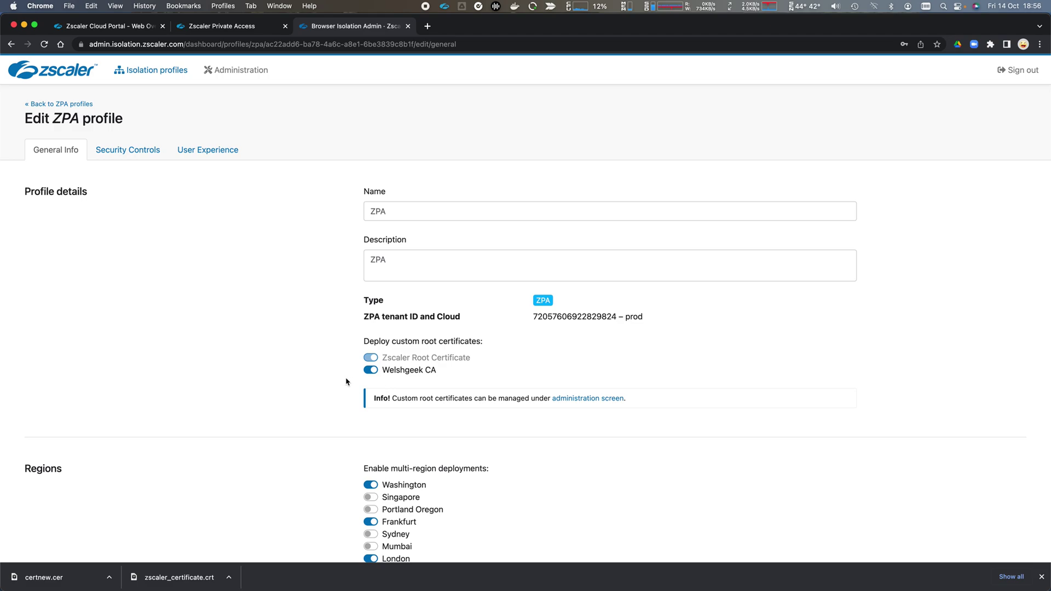
scroll(346, 382, down, 2)
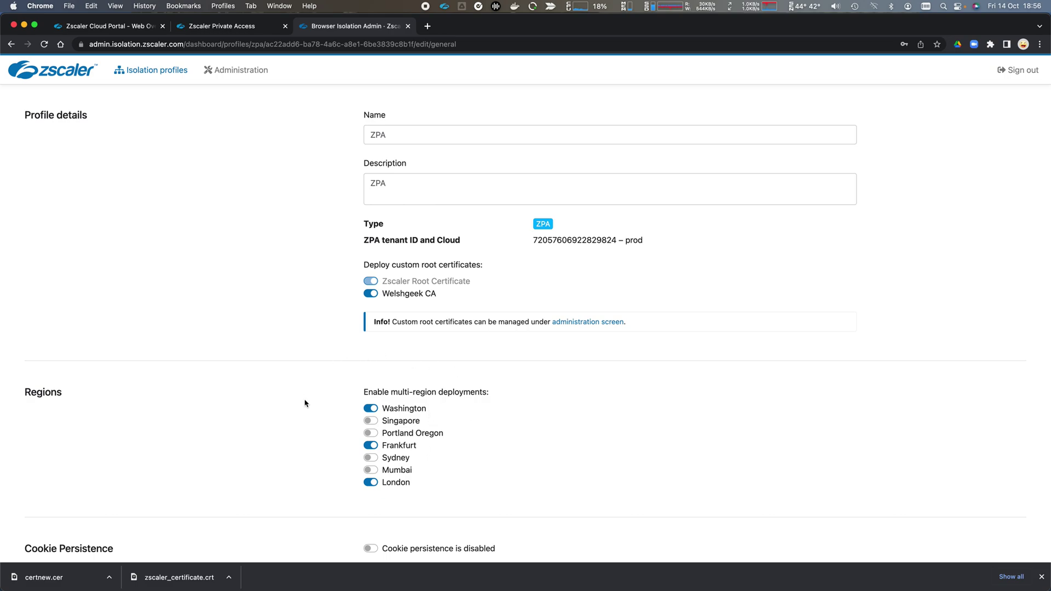
scroll(306, 402, down, 5)
scroll(318, 328, up, 6)
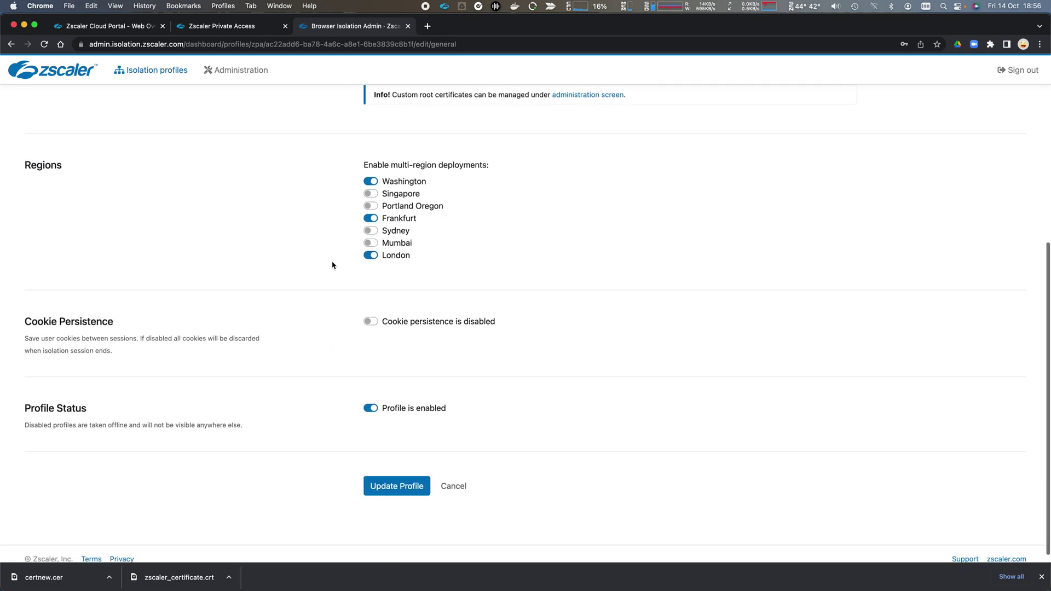
click(131, 153)
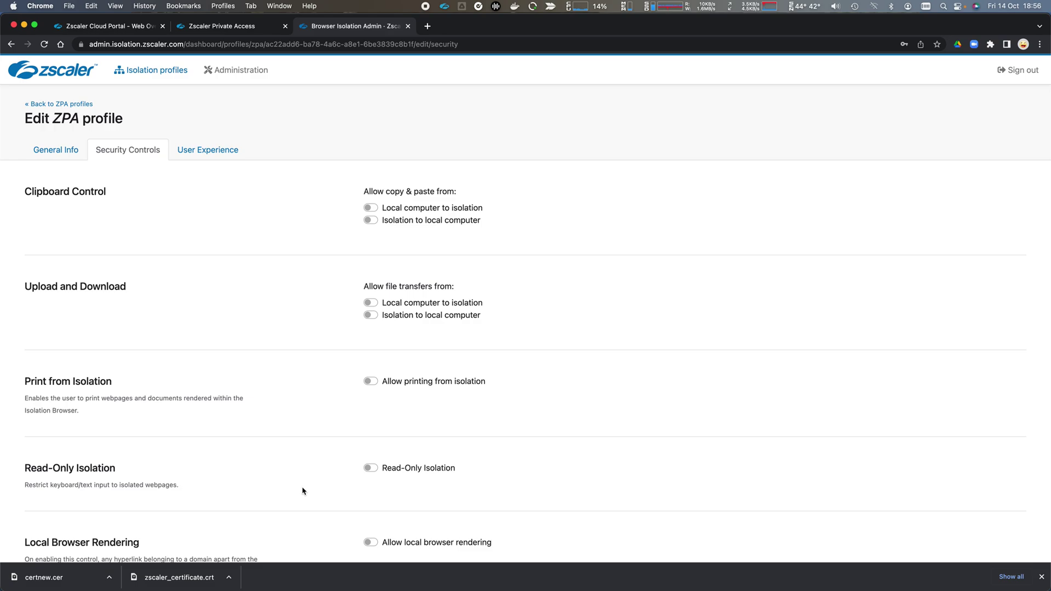
click(205, 151)
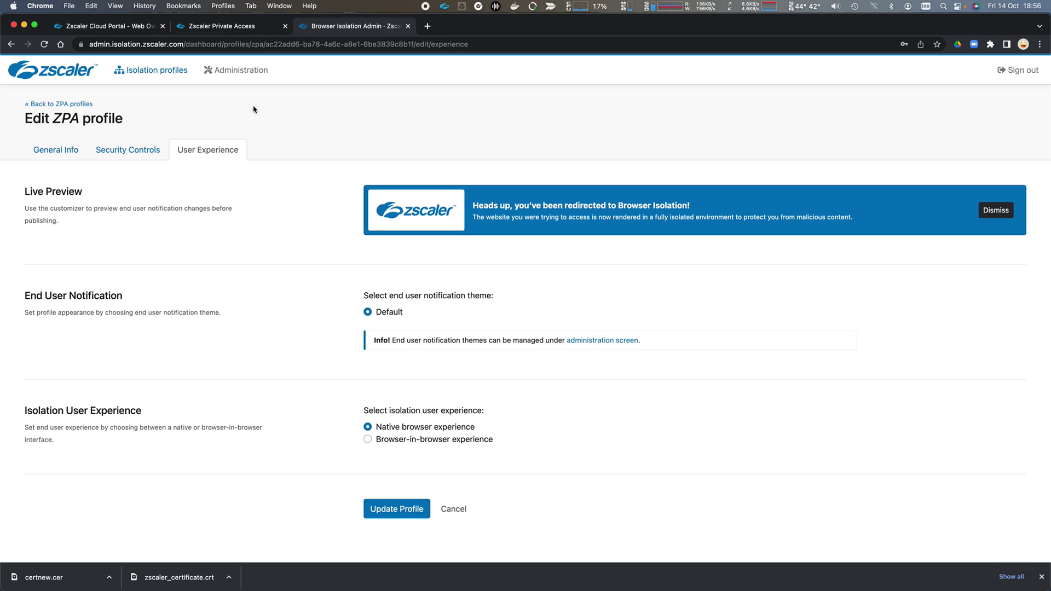
click(112, 33)
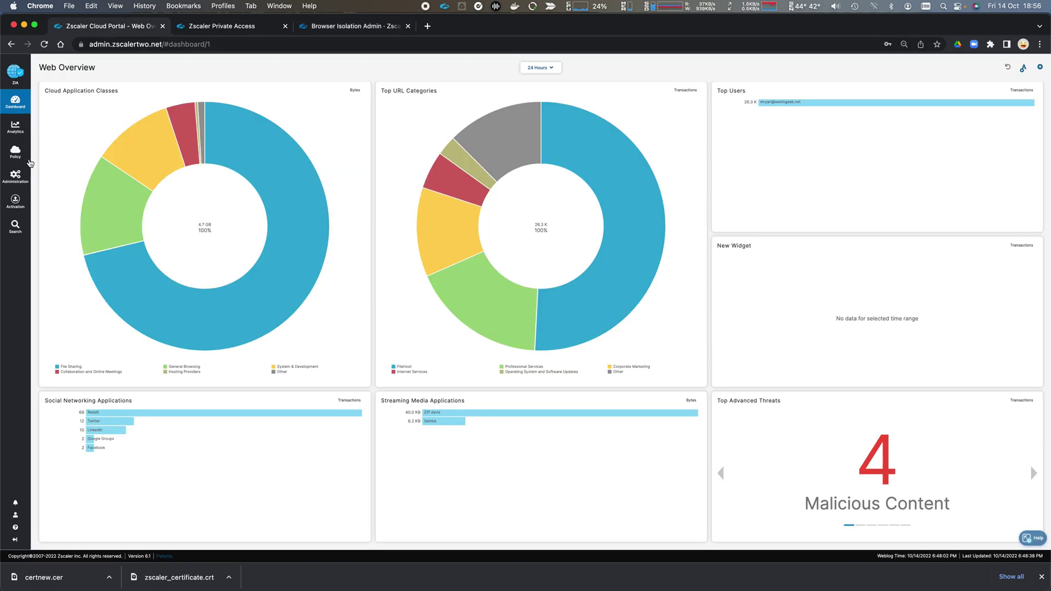
On the URL & Cloud App Control policy, highlight rule URL_Filtering_1 and its criteria
mouse_move(18, 158)
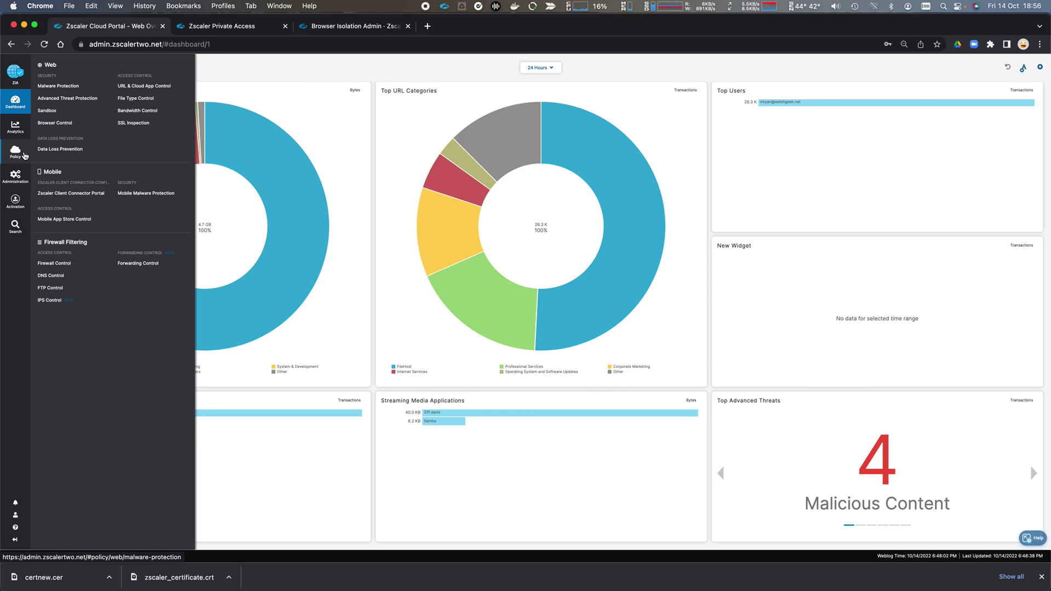
click(124, 88)
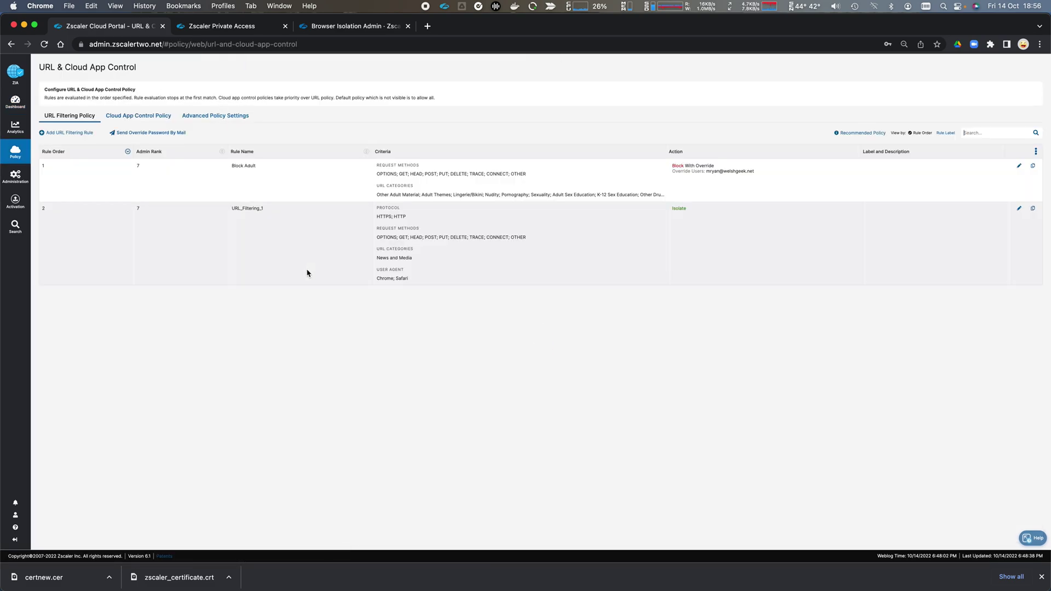
double_click(235, 213)
click(429, 221)
triple_click(384, 265)
click(454, 284)
Keep rule 2 isolating with the ZIA Isolation profile, then save and activate it
click(1019, 208)
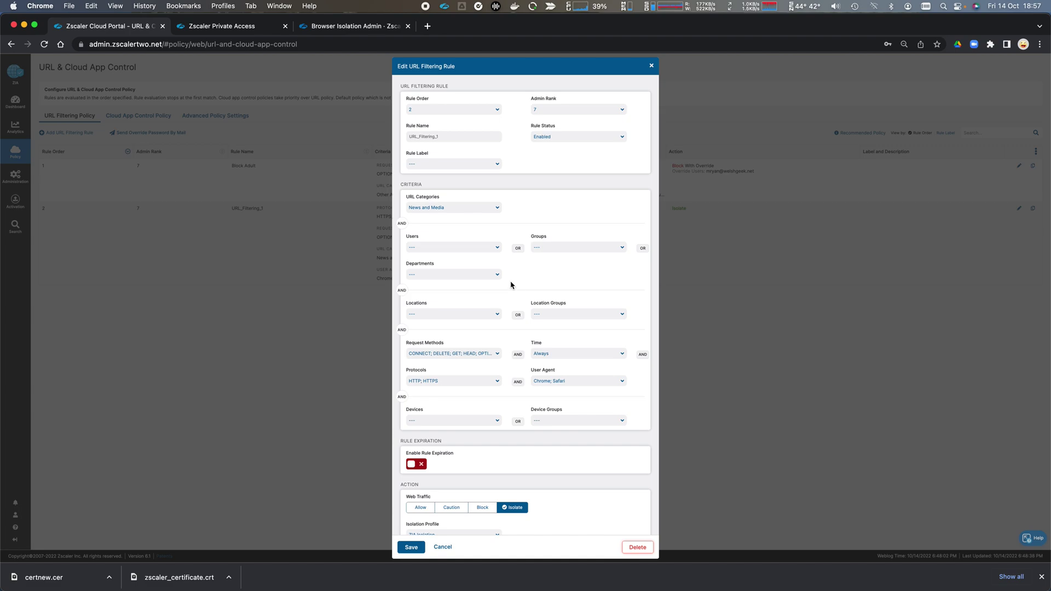
scroll(513, 285, down, 5)
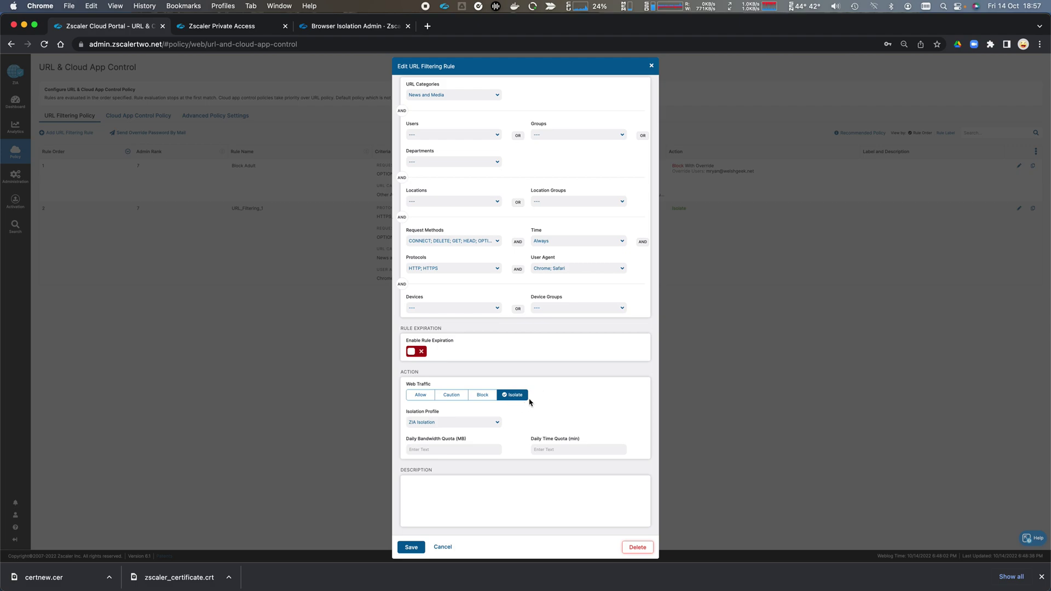
click(498, 423)
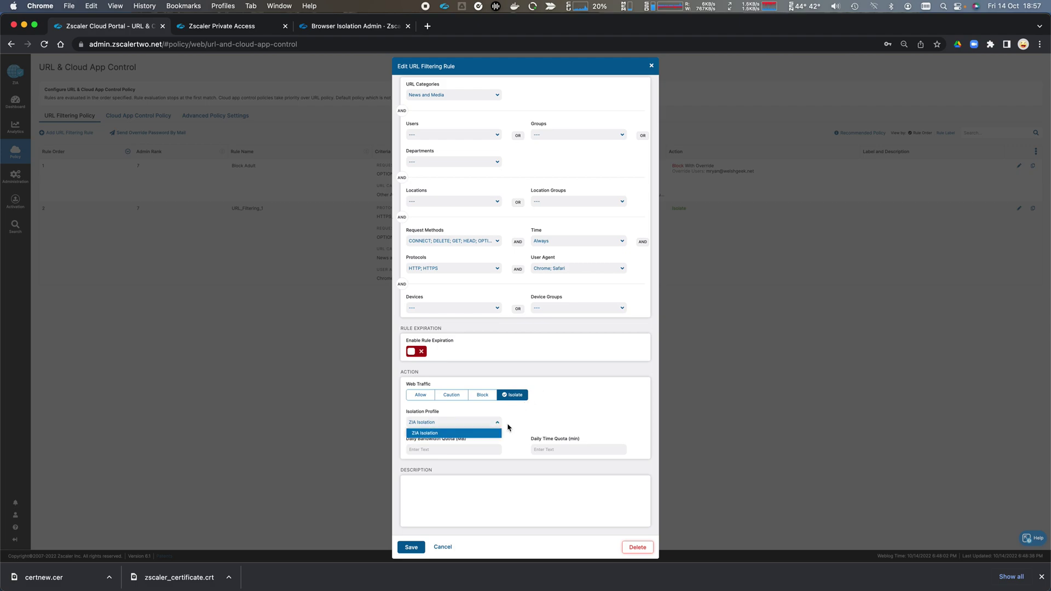
click(563, 420)
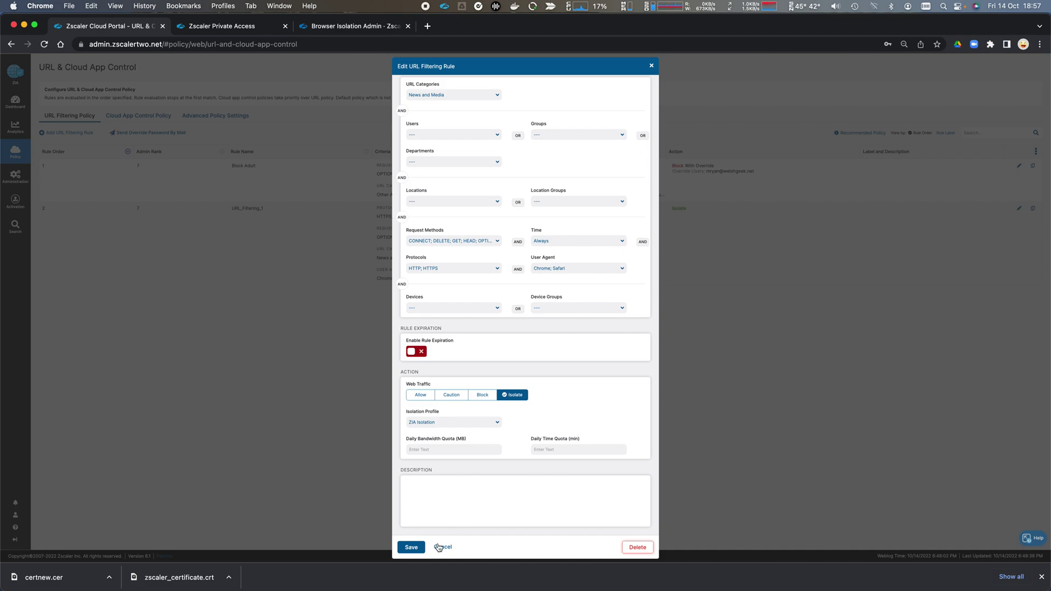
click(412, 546)
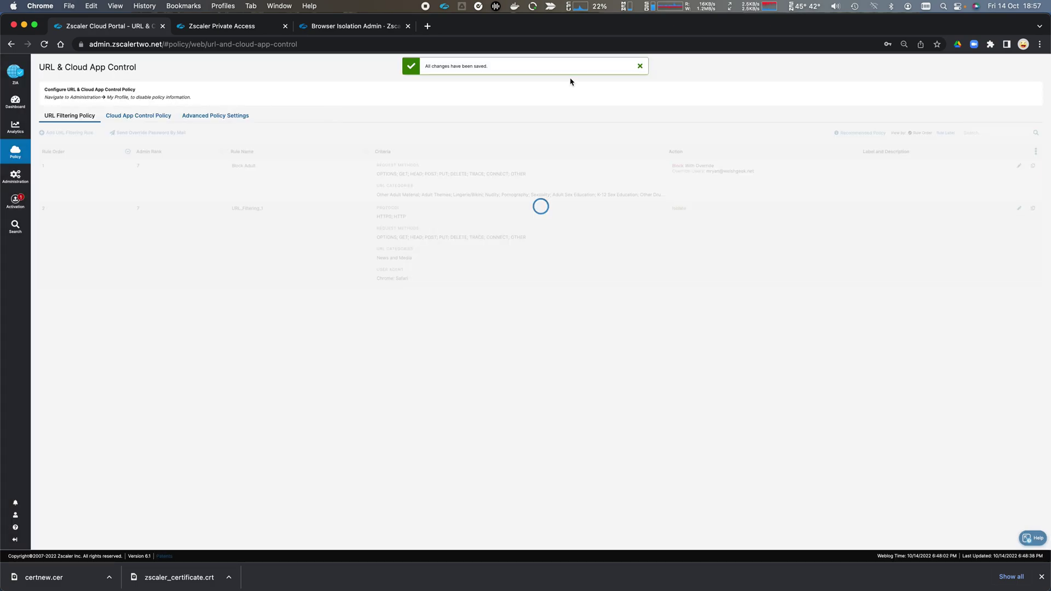
click(640, 67)
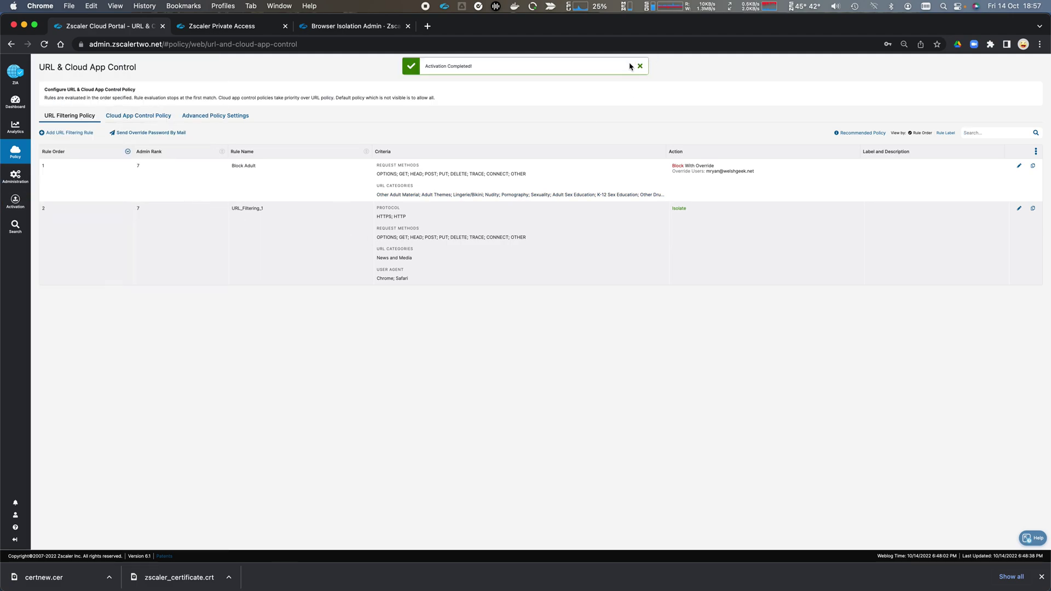
click(639, 65)
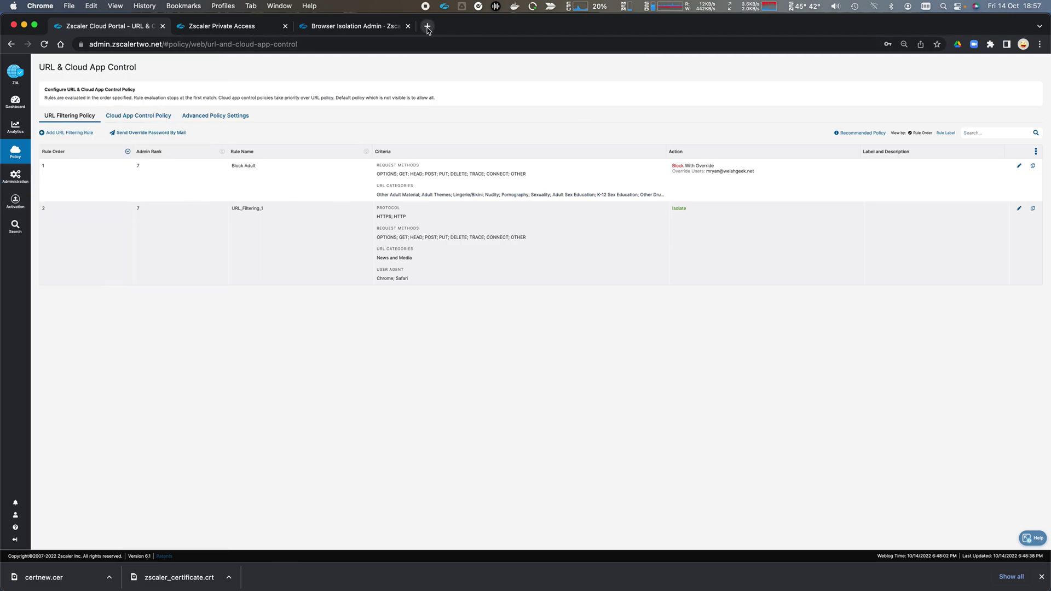
Load cnn.com in a new Safari window, dismissing the isolation notice and cookie consent
key(super+Tab)
key(super+Tab)
key(super+Tab)
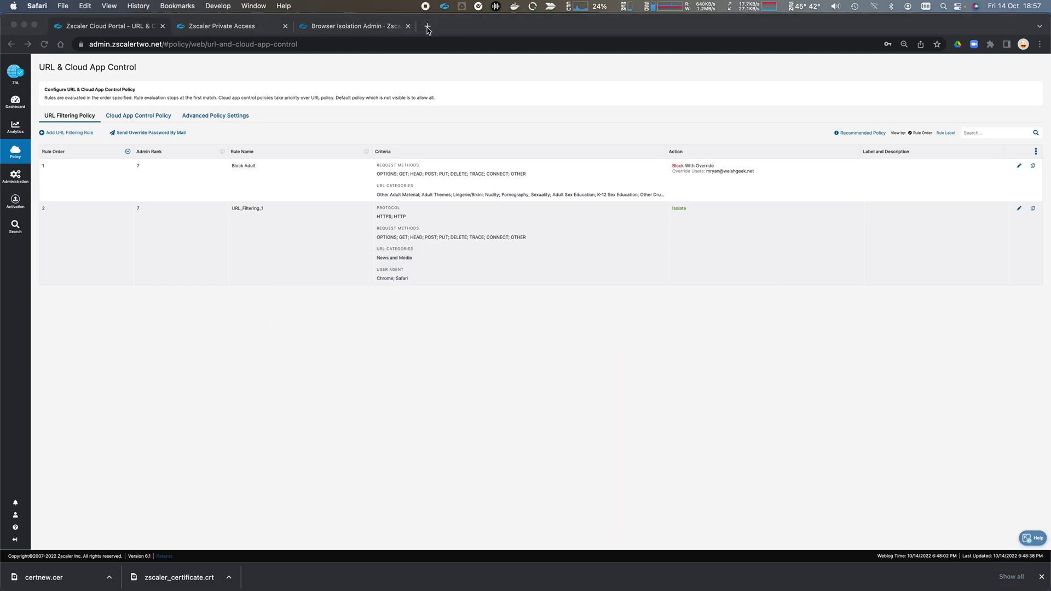
key(super+n)
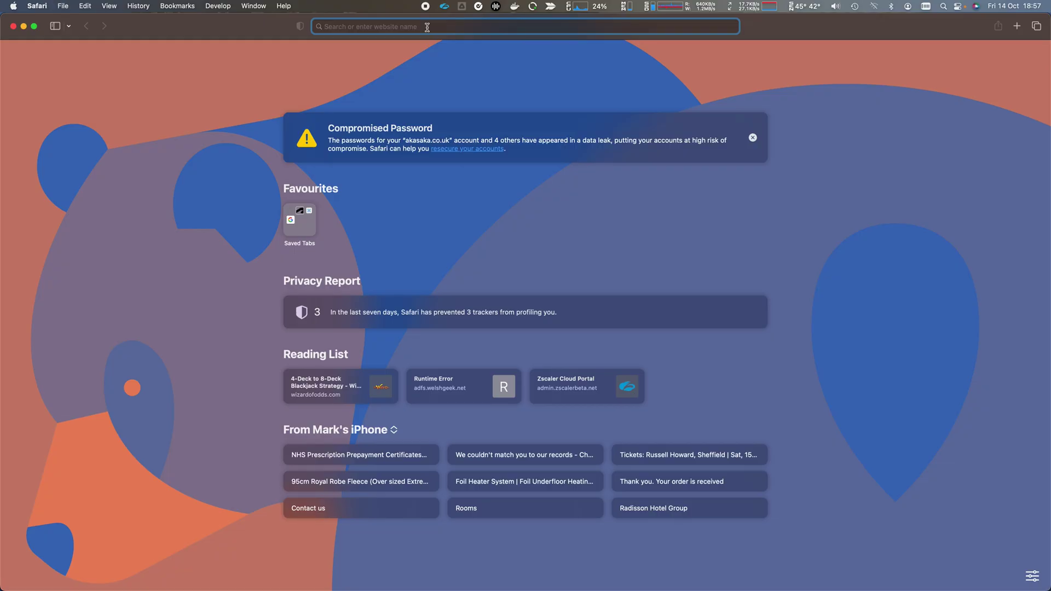
text(cnn.com)
key(Return)
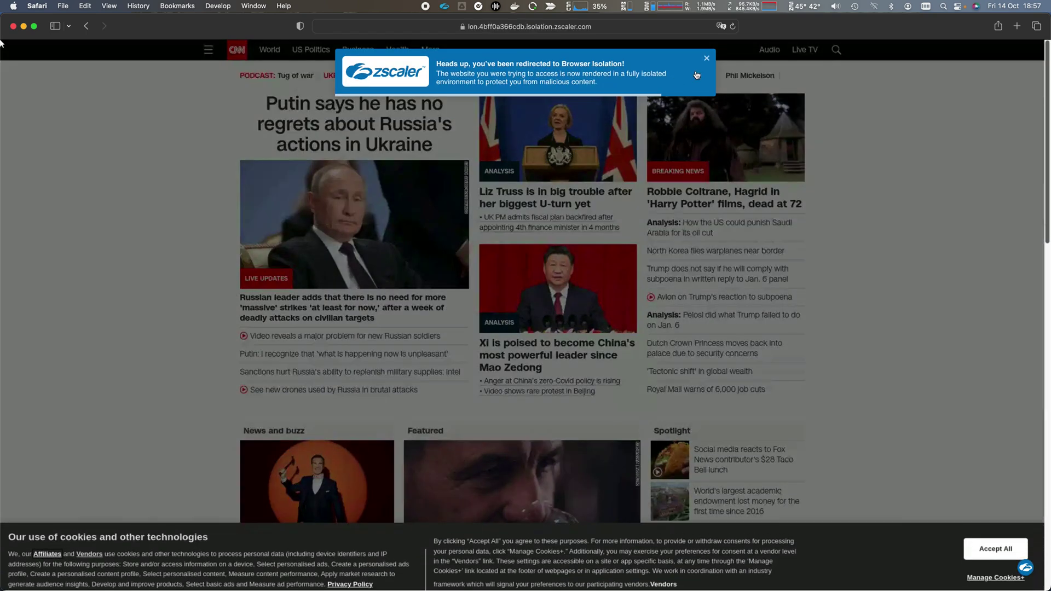
click(706, 56)
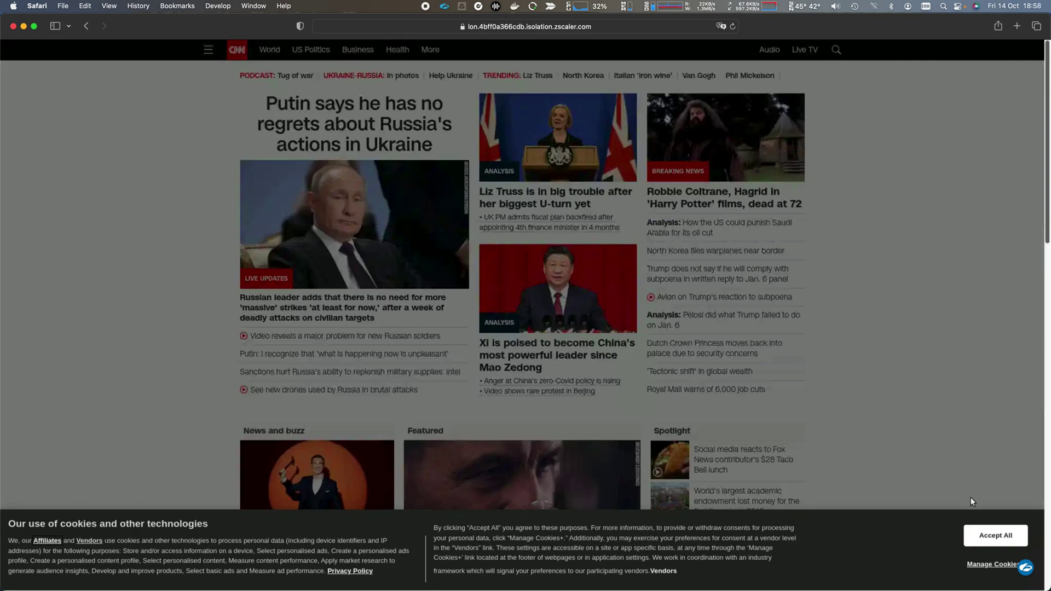
click(996, 537)
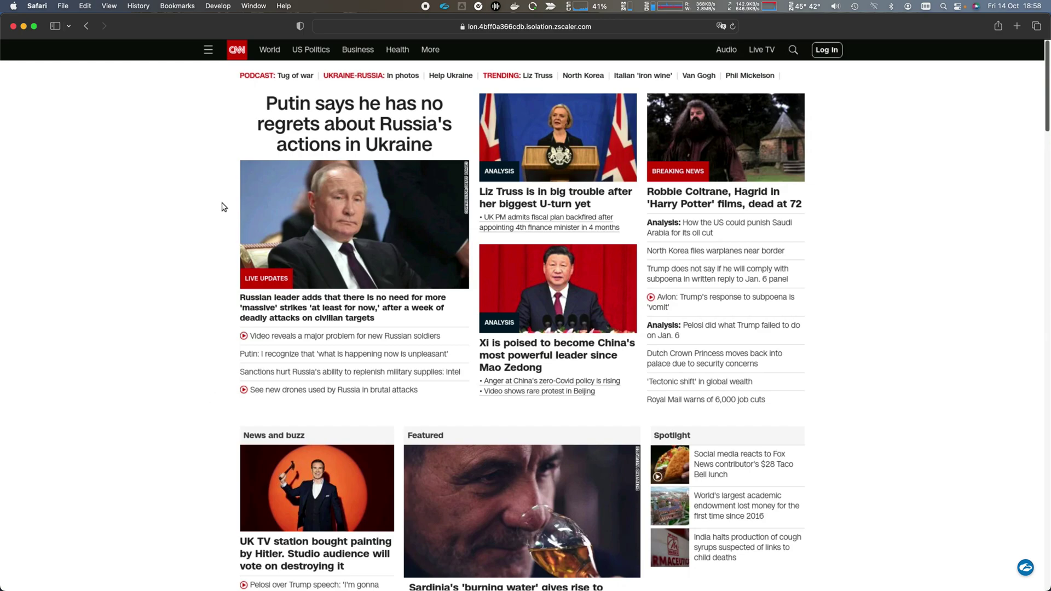
scroll(320, 174, down, 6)
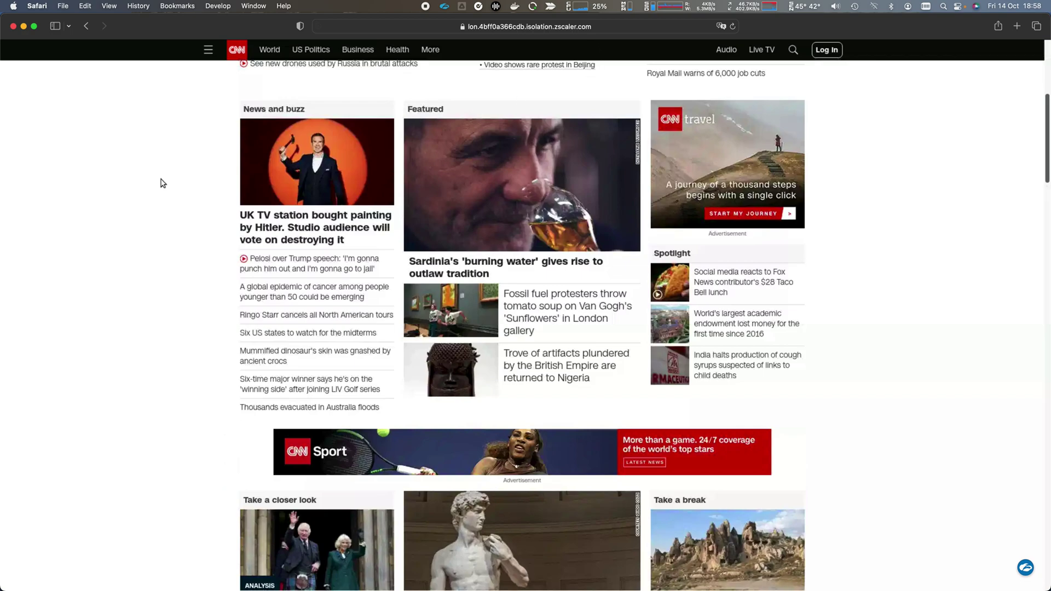
Sign in to the Zscaler Private Access admin portal in Chrome
key(super+Tab)
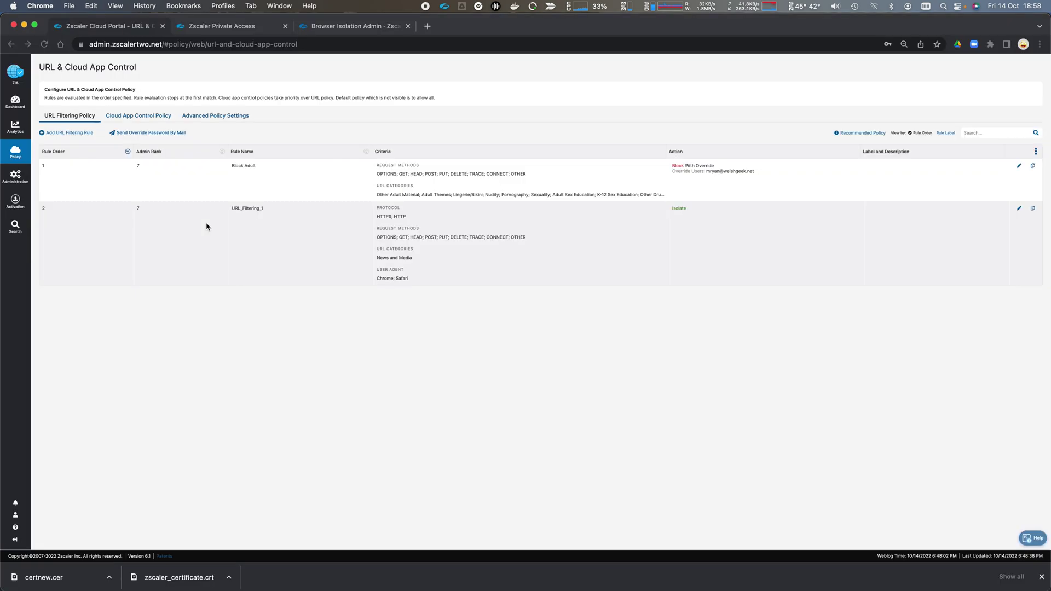
click(257, 28)
click(526, 294)
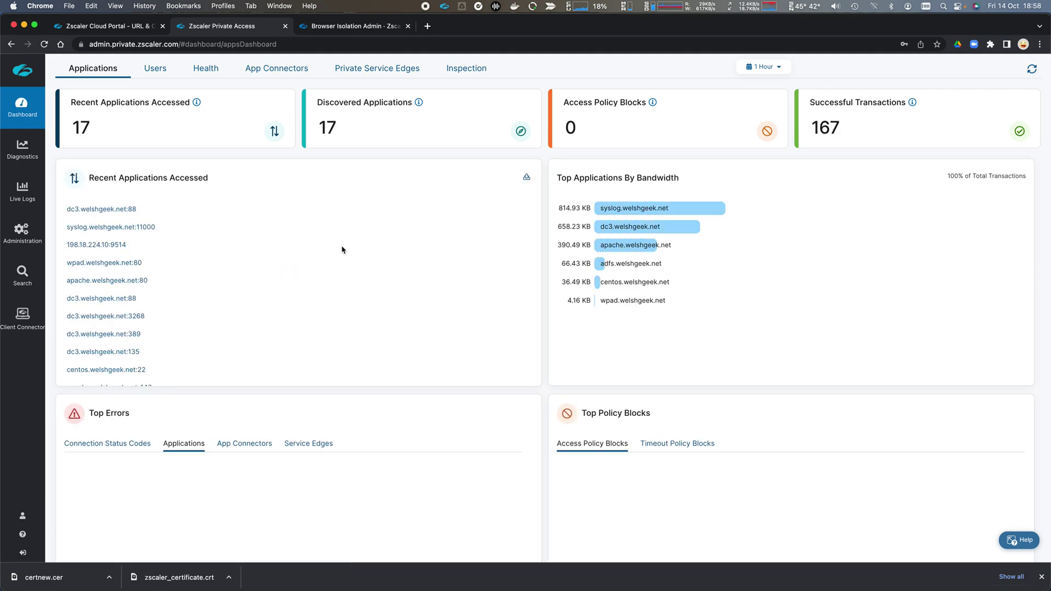
Review the Apache application segment's Browser Access settings and cancel without changes
click(18, 239)
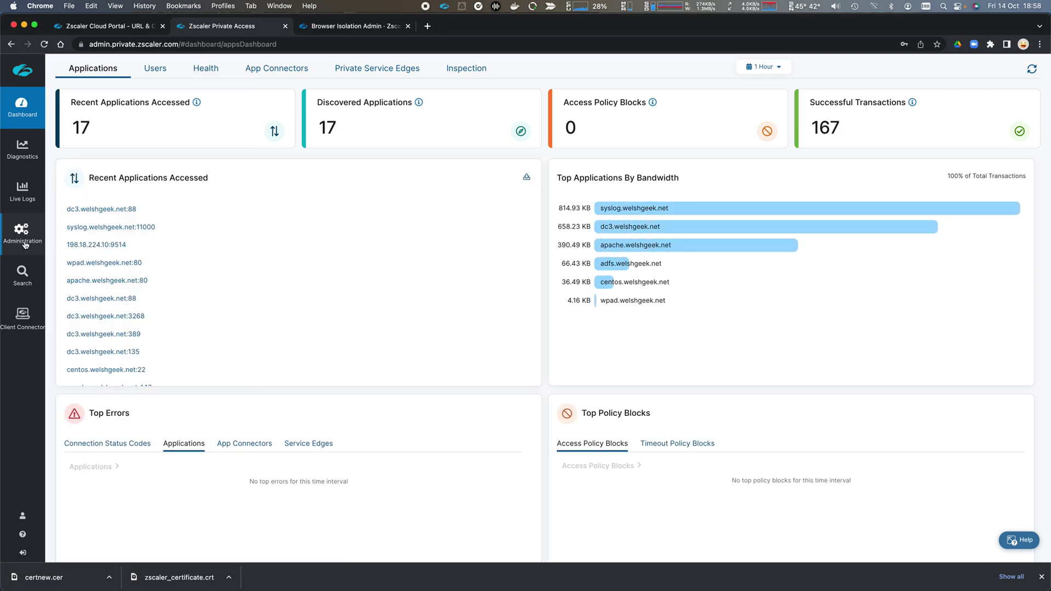
click(110, 159)
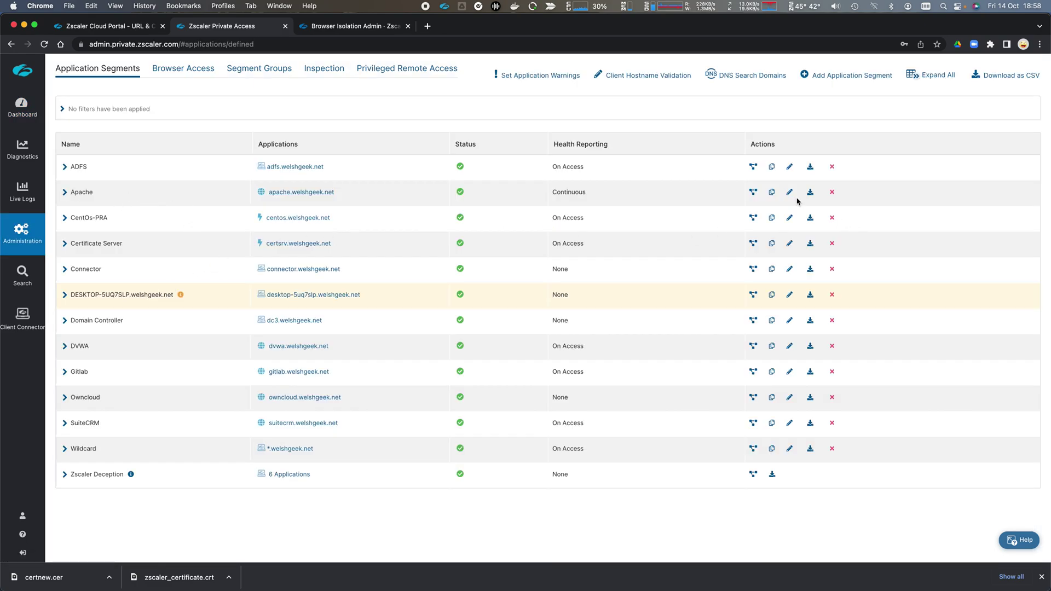
click(789, 193)
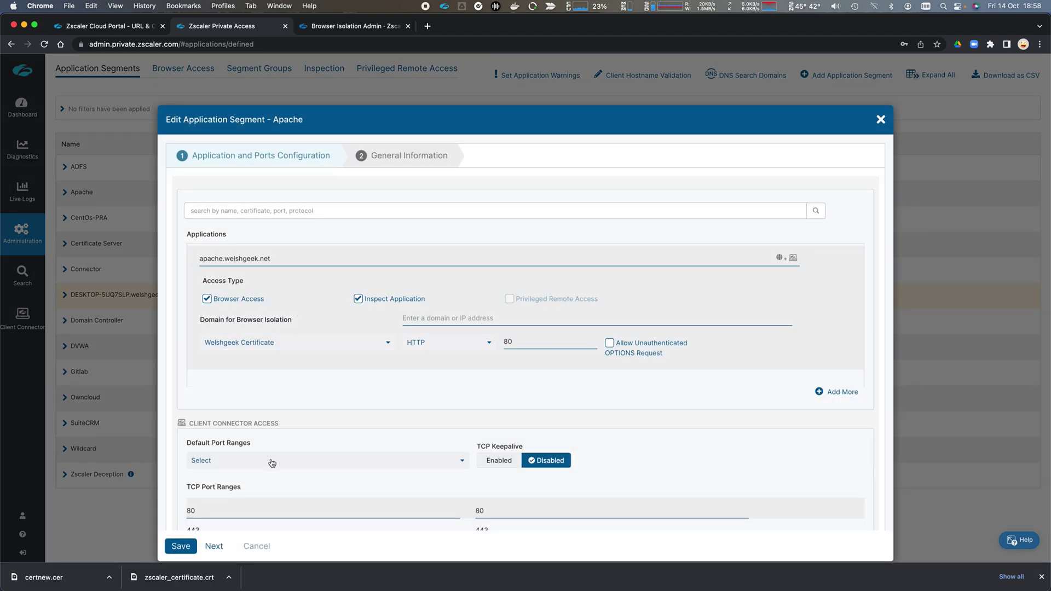
click(261, 545)
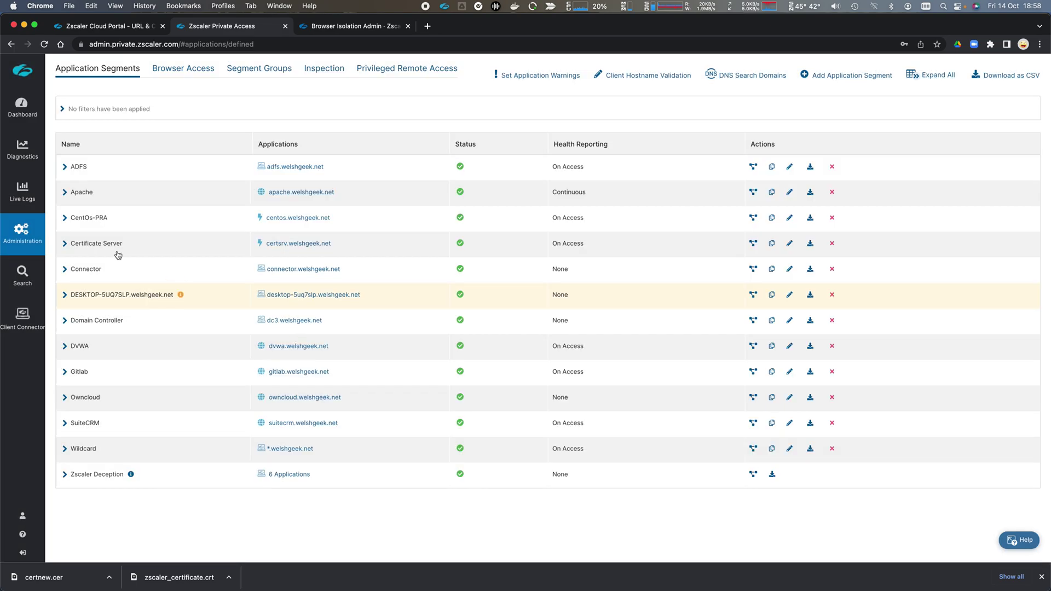
mouse_move(25, 239)
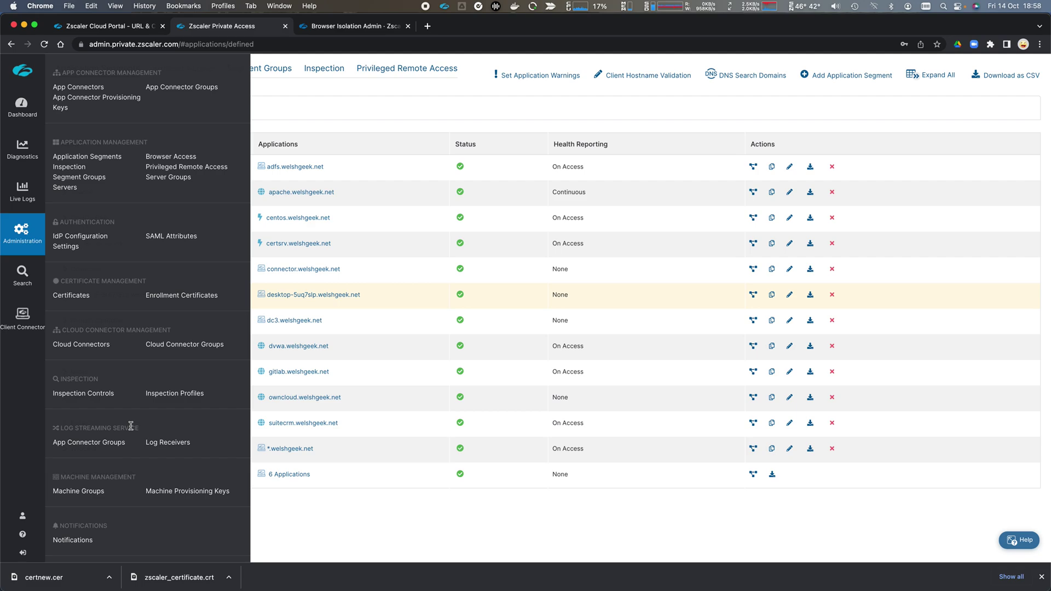
scroll(132, 426, down, 3)
Review the Isolate Apache isolation rule and close it unchanged
click(156, 485)
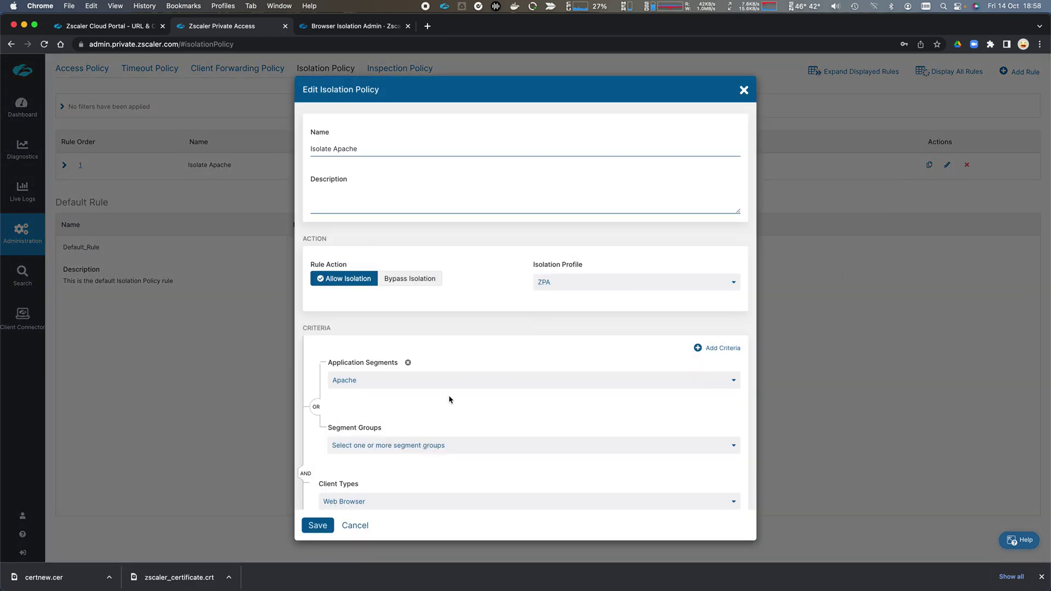
scroll(401, 413, down, 1)
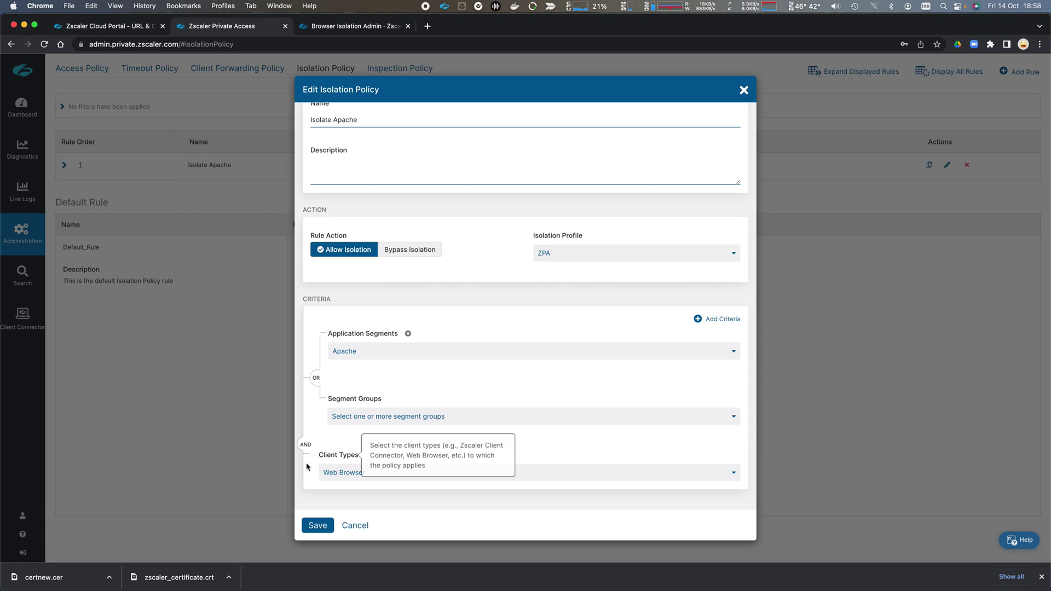
click(355, 526)
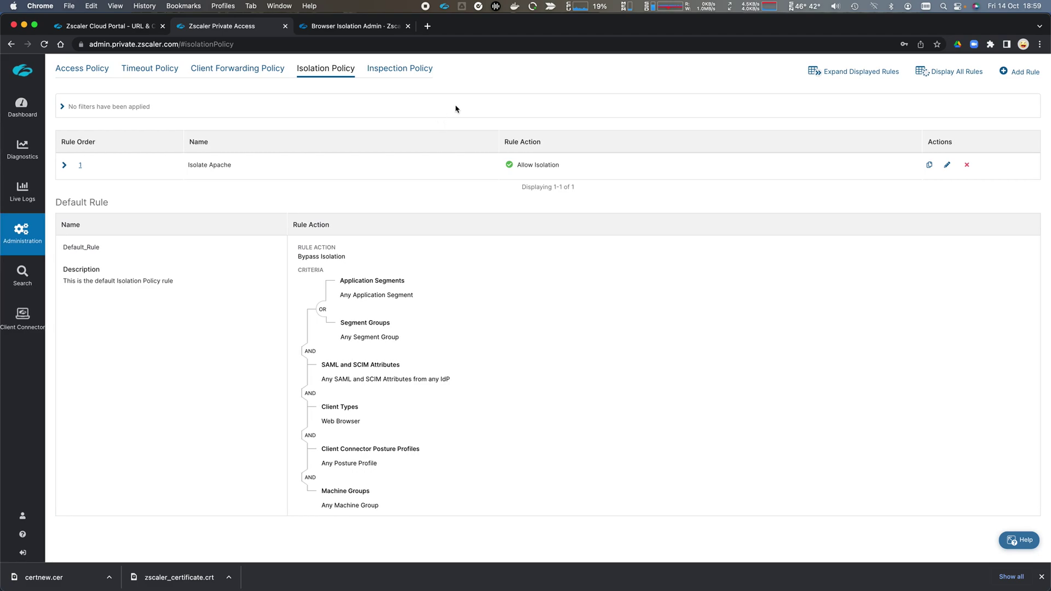
Exit Zscaler Client Connector and bring Safari with the isolated CNN page forward
click(444, 6)
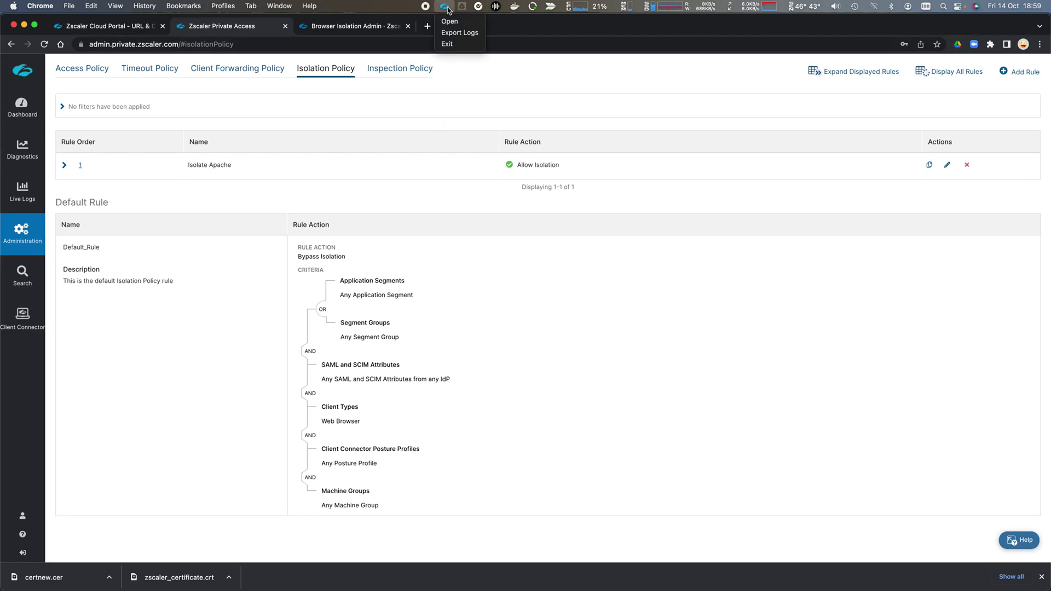
click(452, 45)
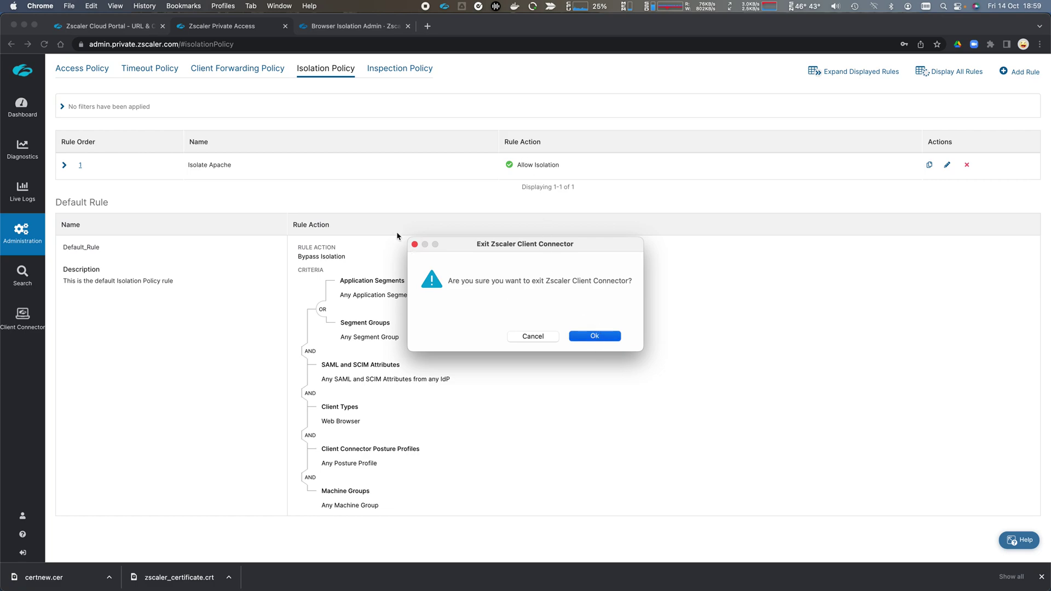
key(Return)
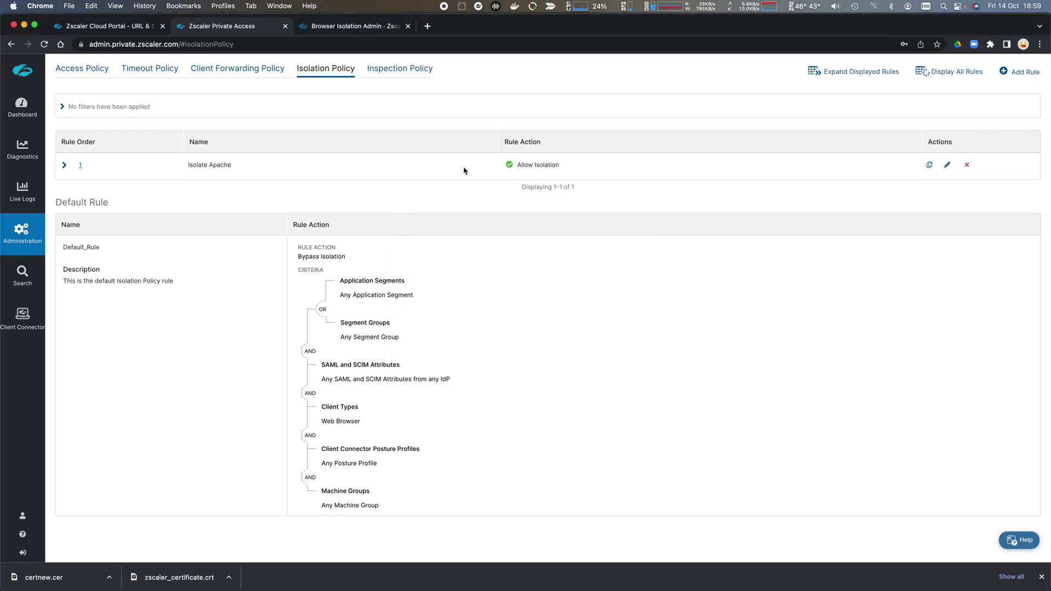
key(super+Tab)
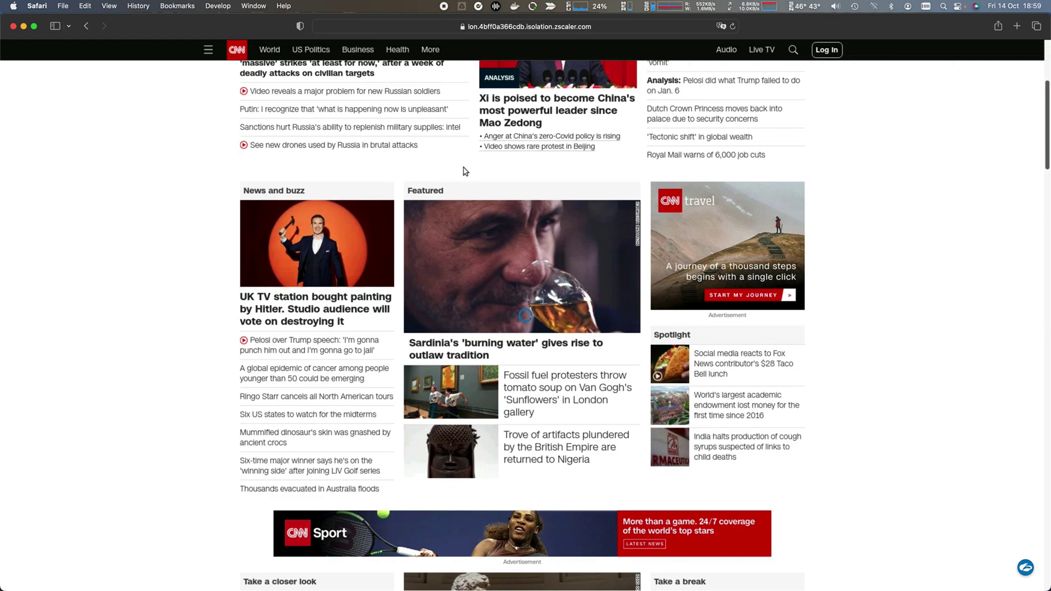
Load the apache site from Safari's address bar
key(super+l)
text(apache)
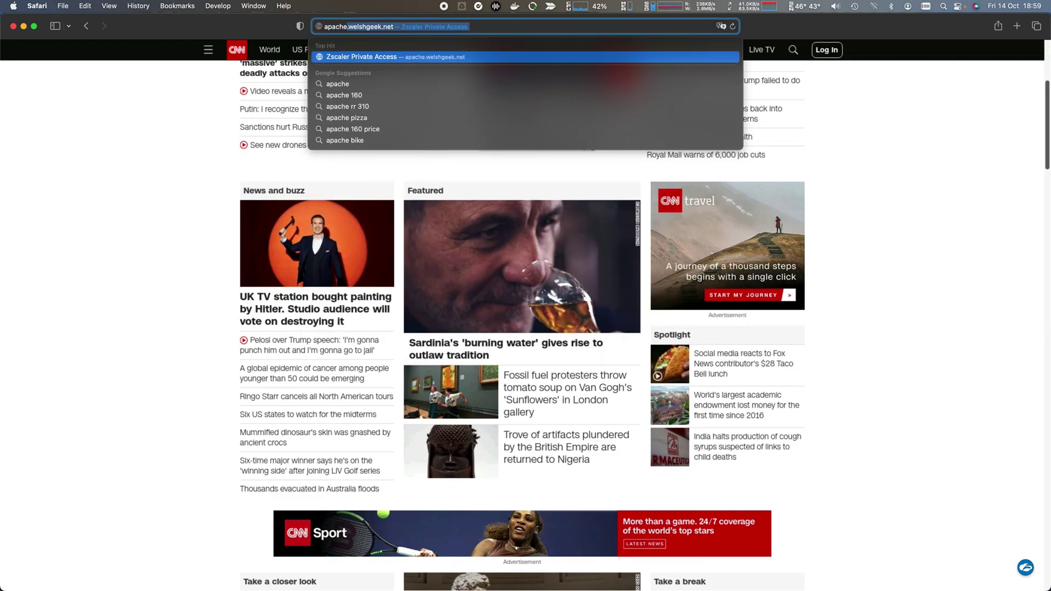
key(Return)
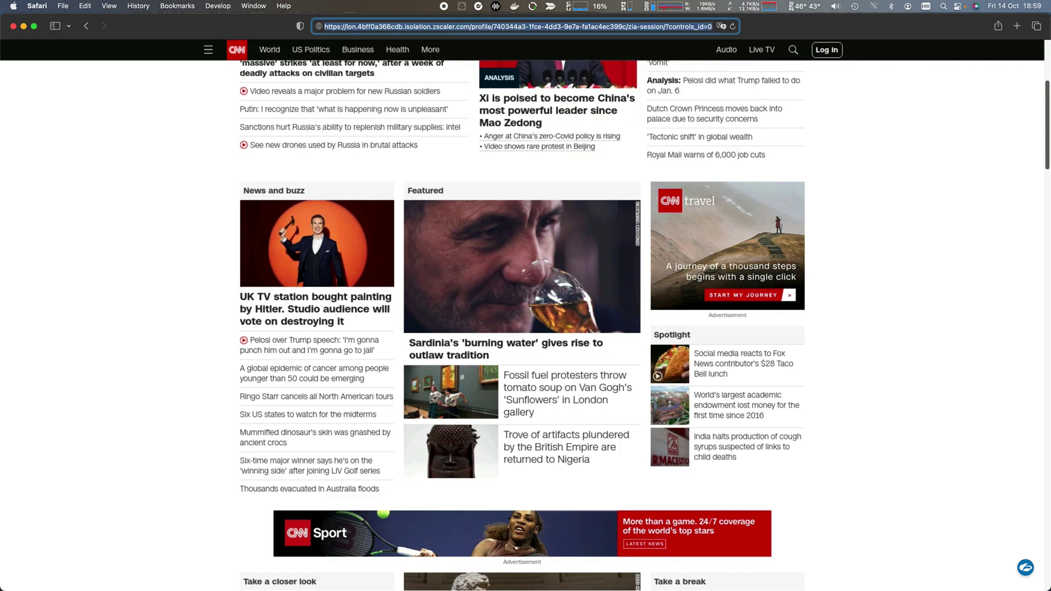
Open apache.welshgeek.net in a private window and dismiss the Browser Isolation notice
key(shift+super+n)
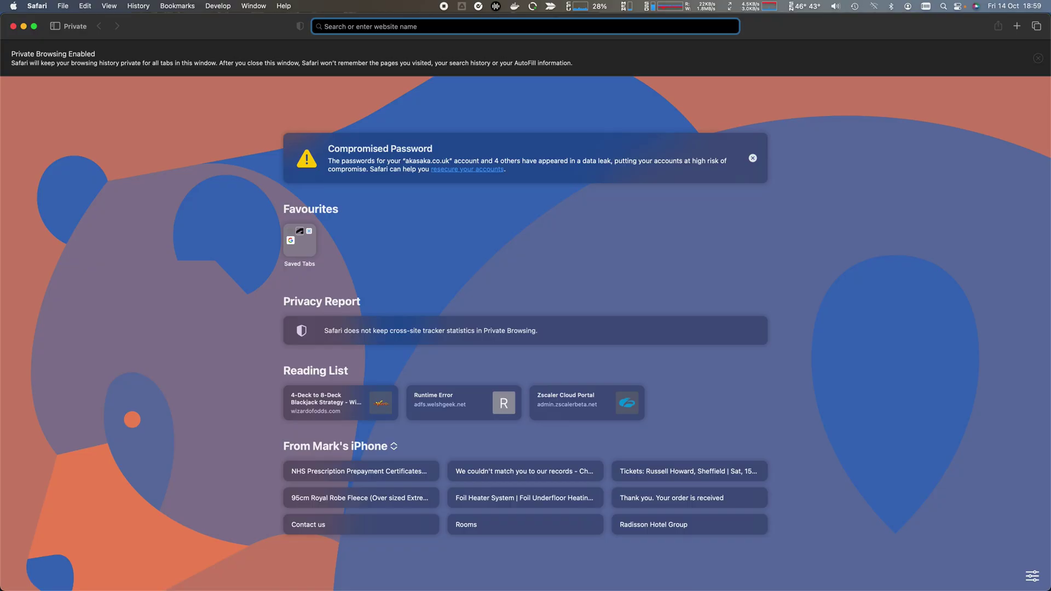
text(apache)
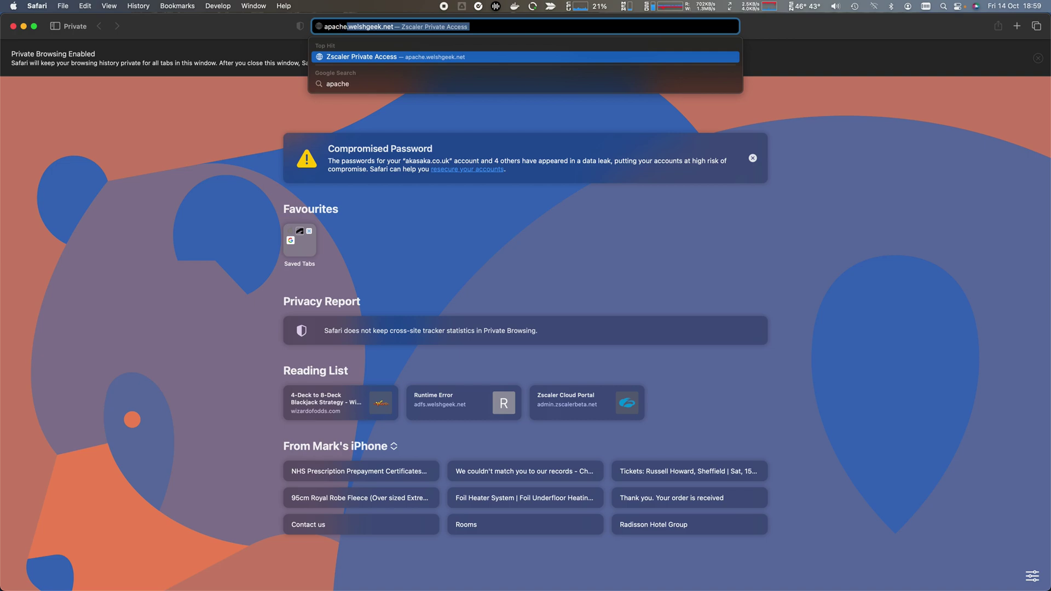
key(Return)
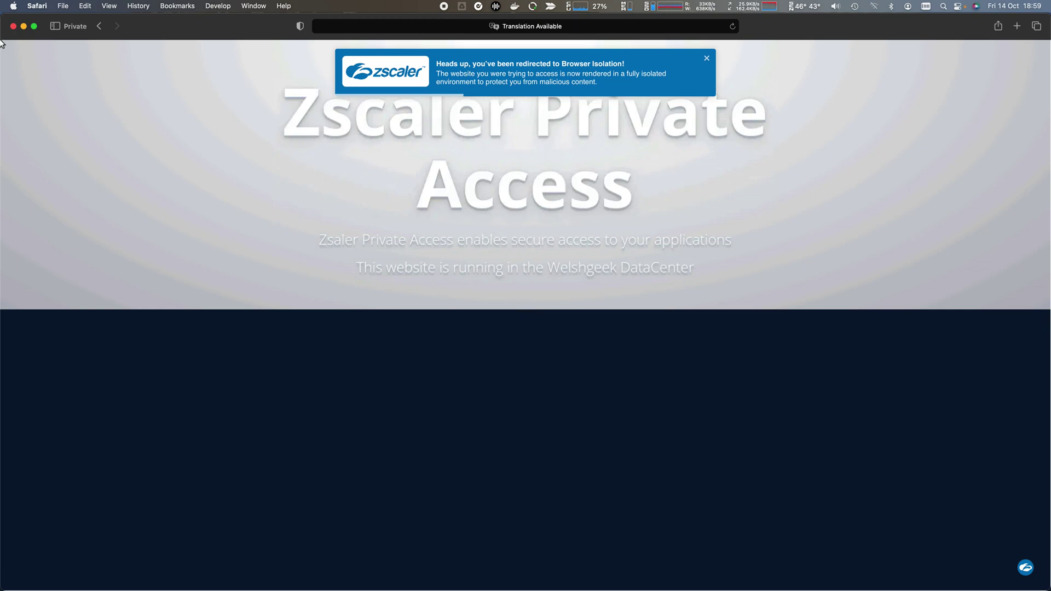
click(707, 60)
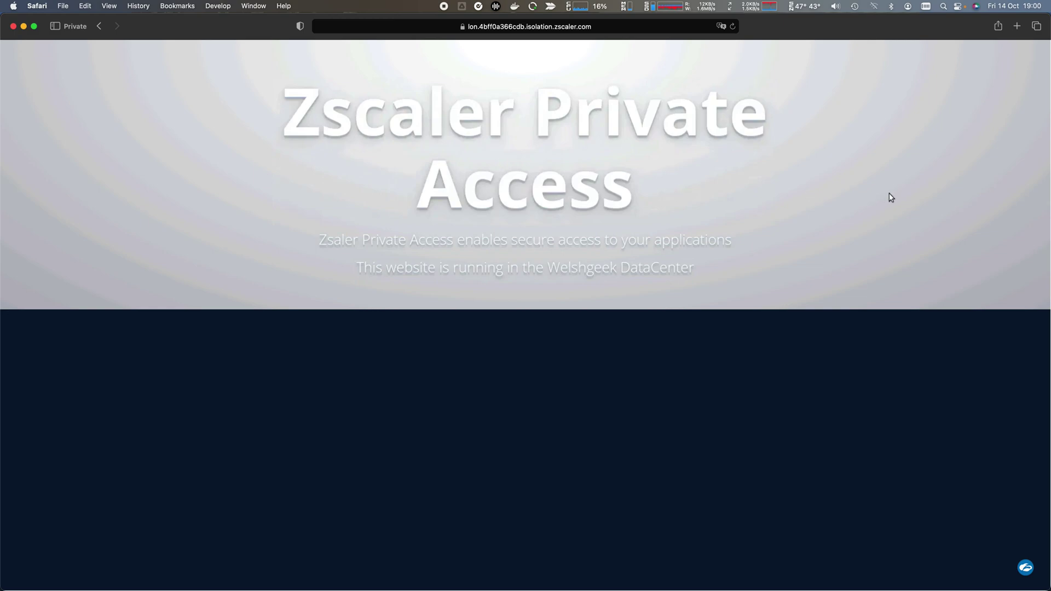
Change the Isolate Apache rule's action to Bypass Isolation, save it, and return to Safari
key(super+Tab)
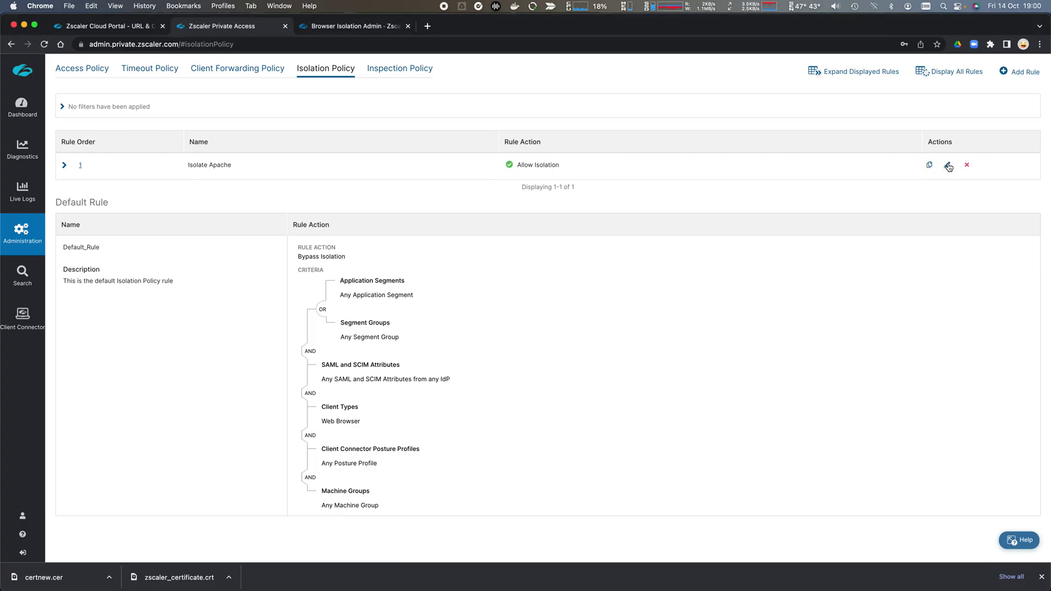
click(803, 168)
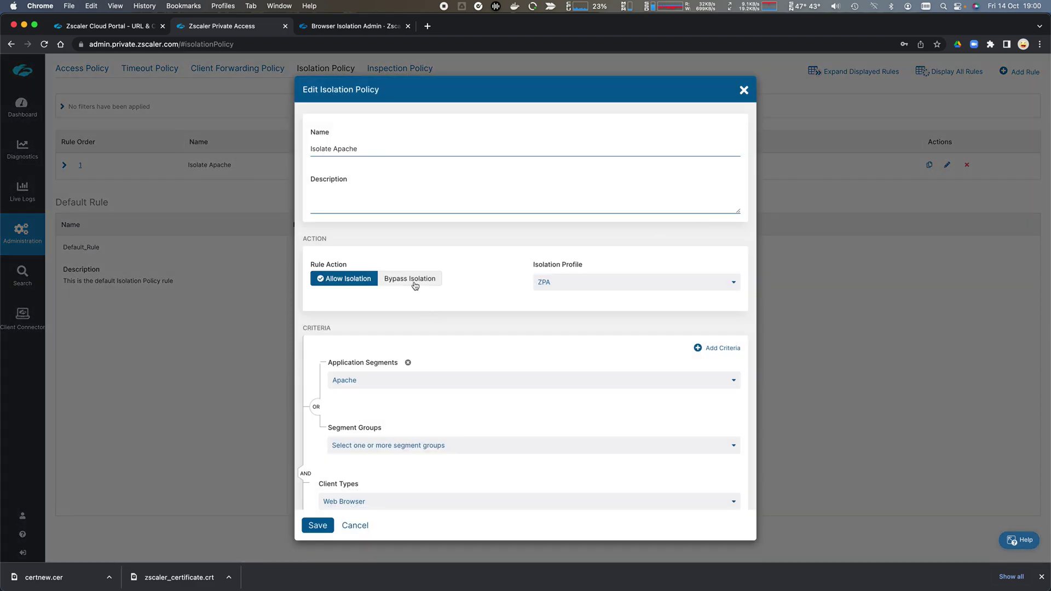
click(411, 280)
click(325, 525)
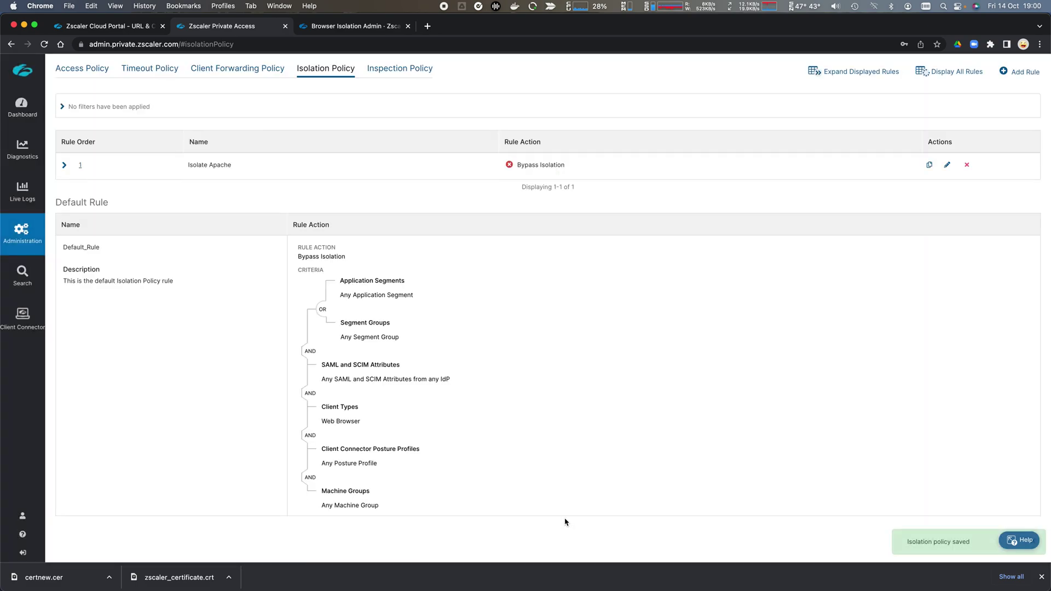
key(super+Tab)
key(super+l)
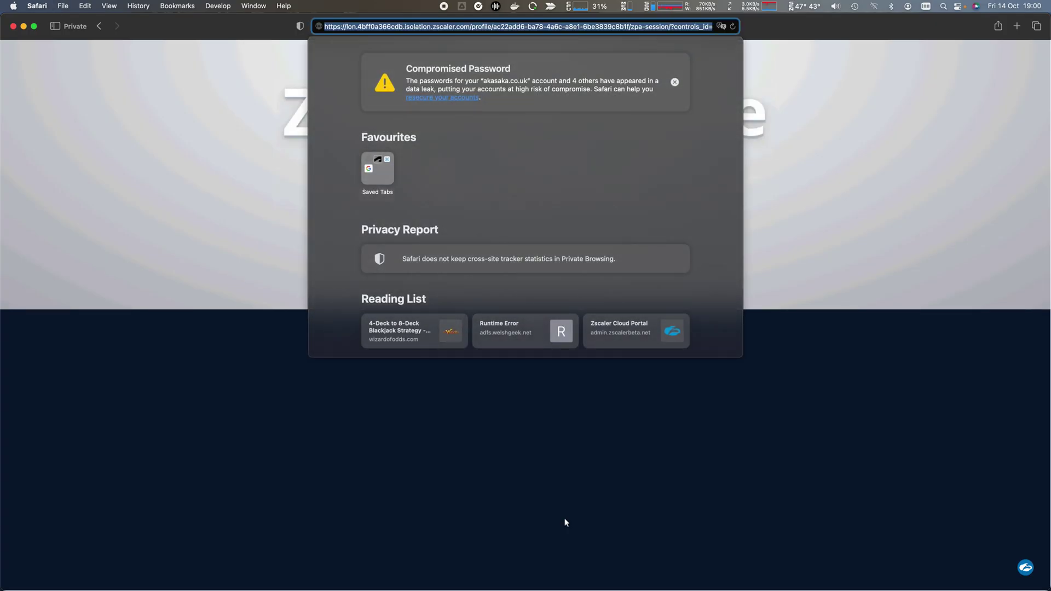
Load apache.welshgeek.net directly and test-select its Zscaler Private Access heading text
text(apache)
key(Return)
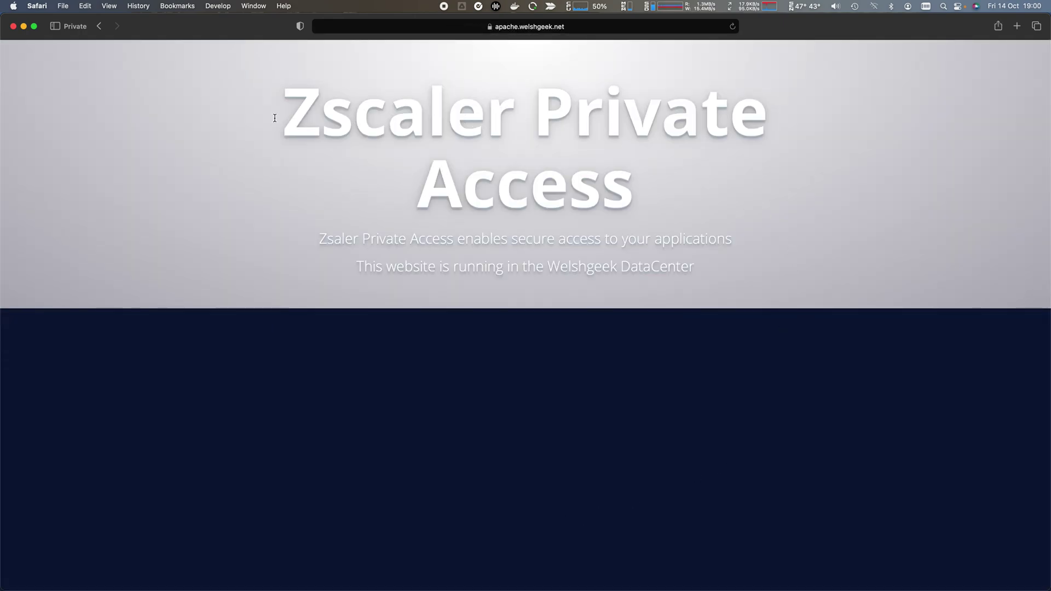
drag(274, 118, 601, 139)
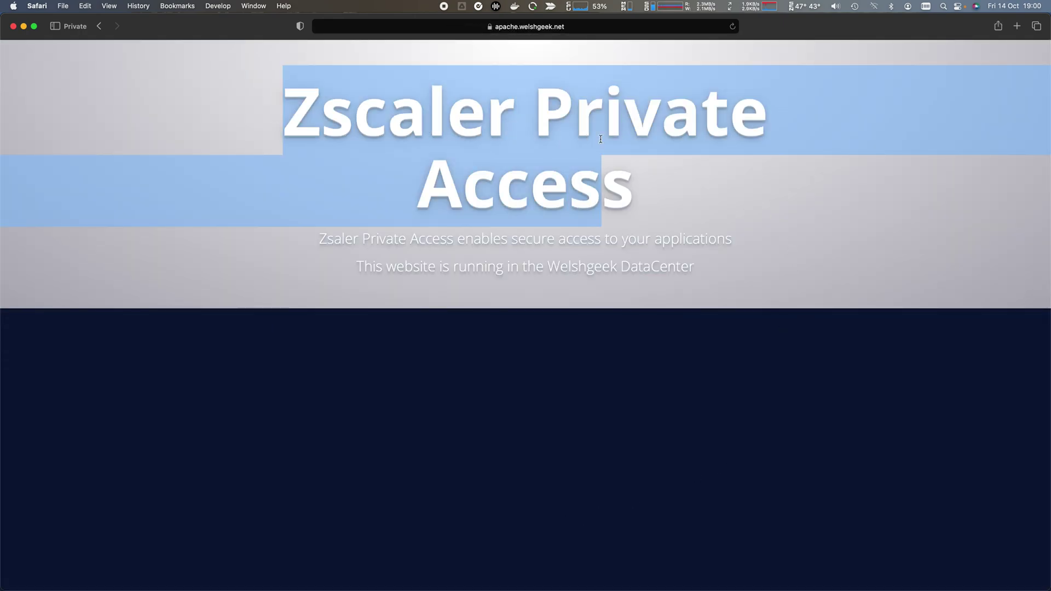
click(776, 398)
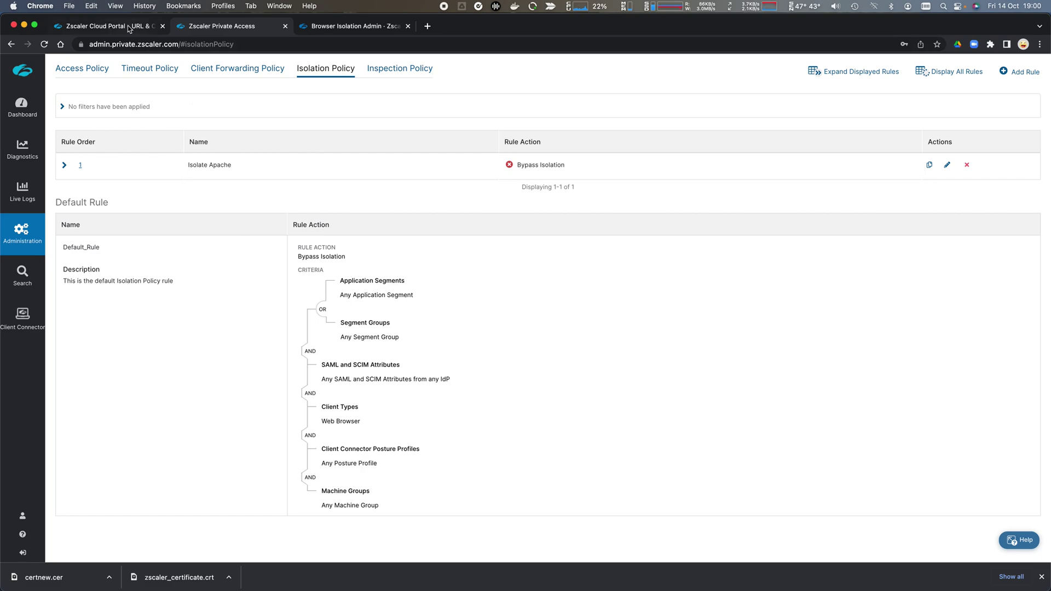
In the ZIA portal, start adding a cloud application under Administration > Identity Proxy Settings
click(127, 25)
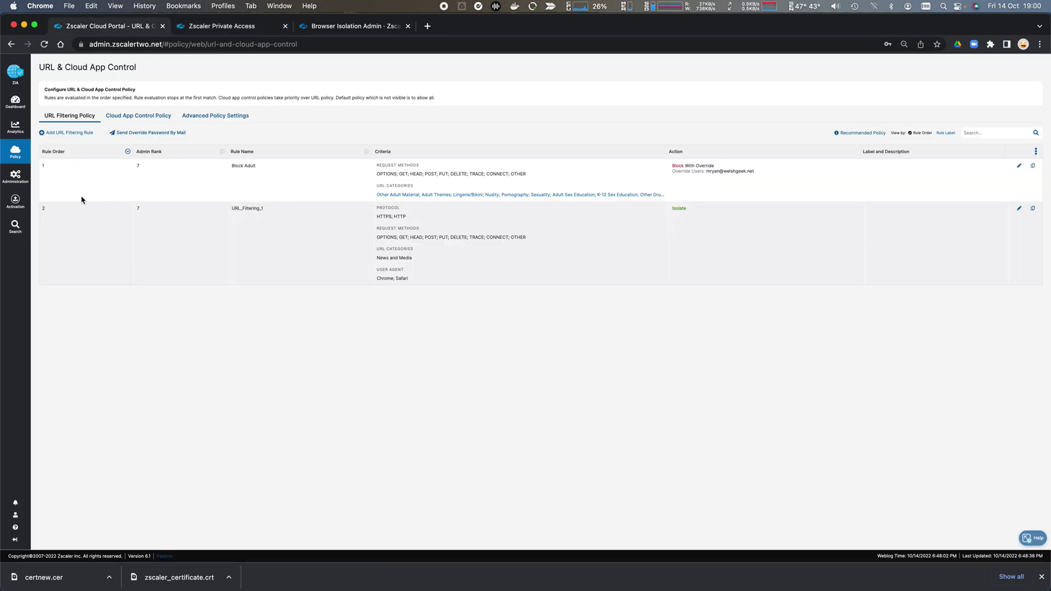
mouse_move(16, 183)
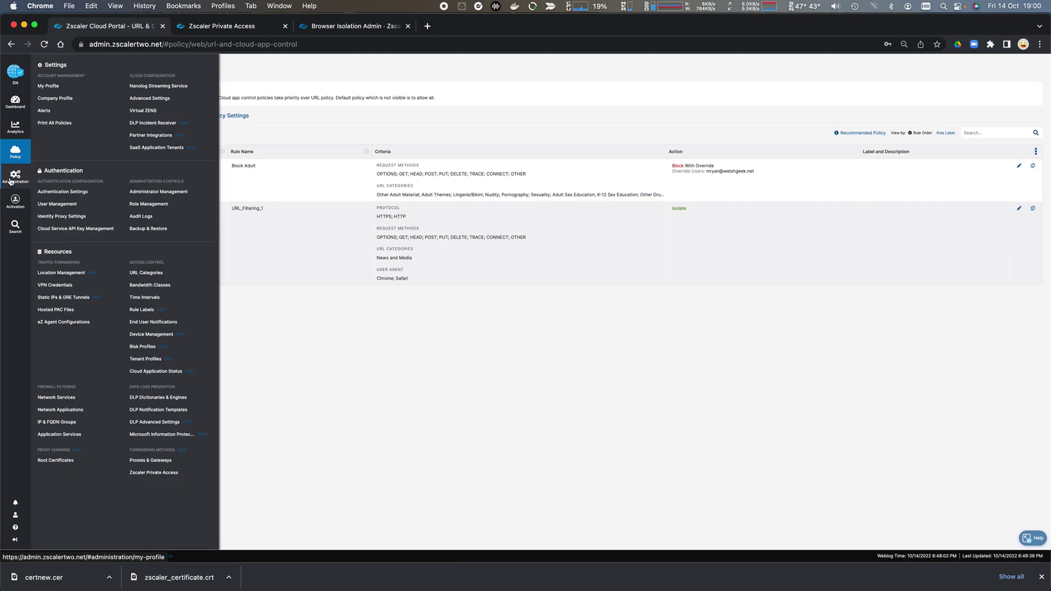
click(62, 217)
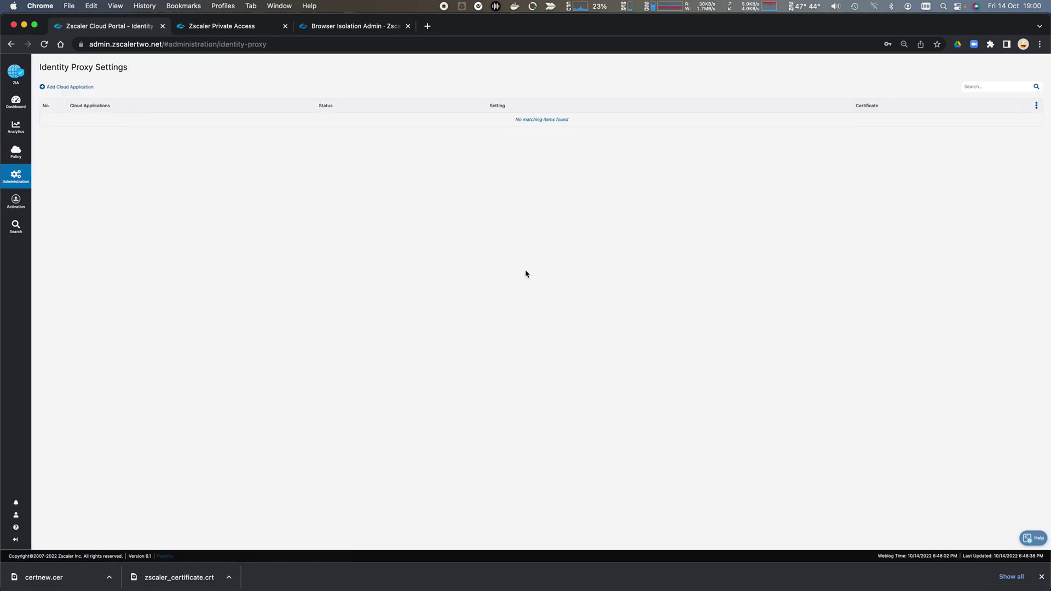
click(64, 88)
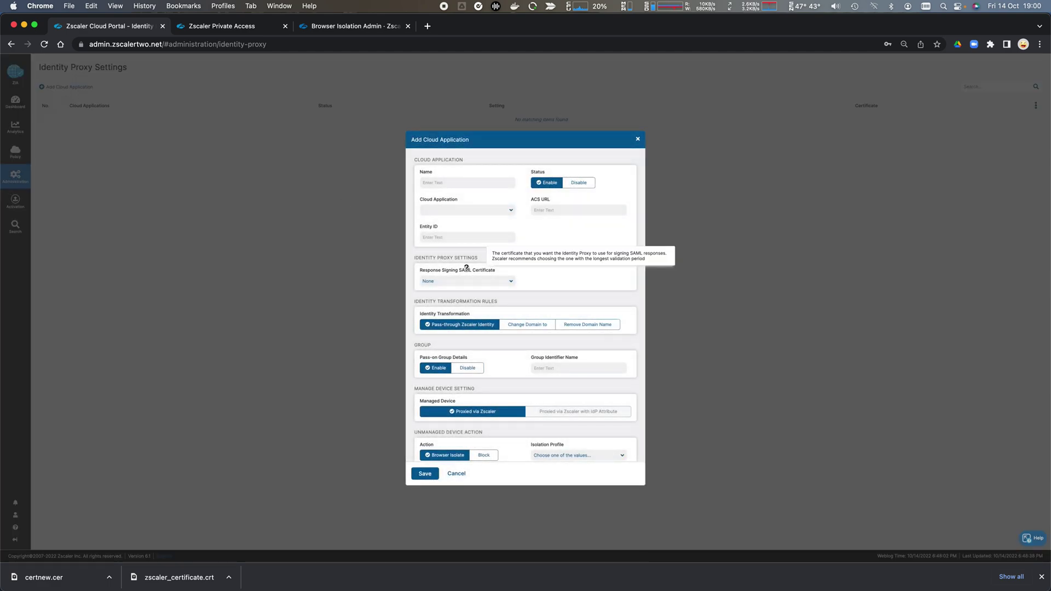
Review the Unmanaged Device Action section and set Cloud Application to Other Cloud Apps
scroll(506, 434, down, 1)
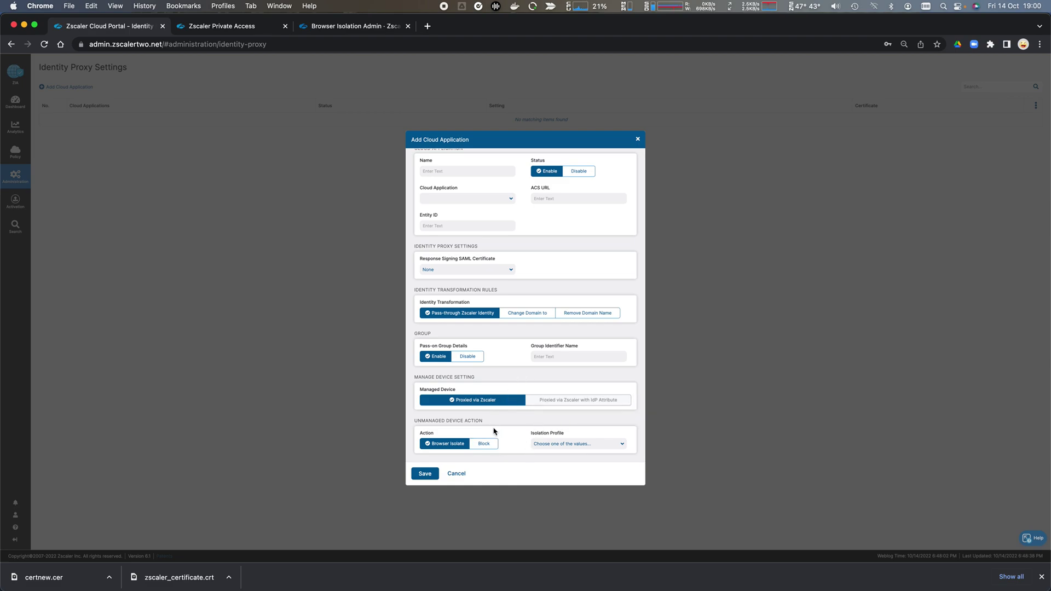
drag(412, 423, 500, 427)
scroll(501, 426, up, 2)
drag(559, 235, 487, 212)
click(499, 211)
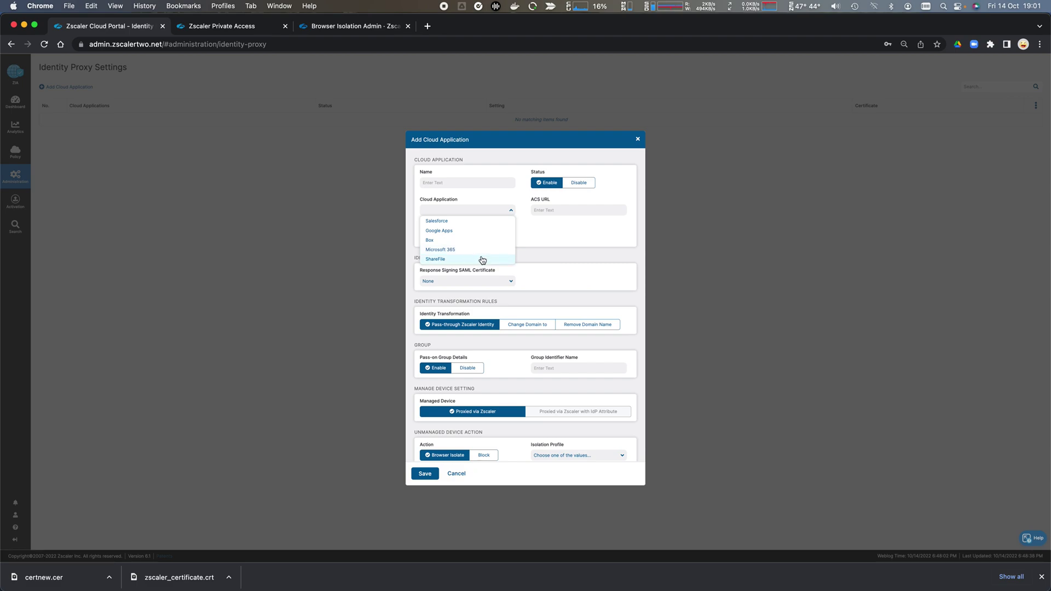
scroll(485, 260, down, 2)
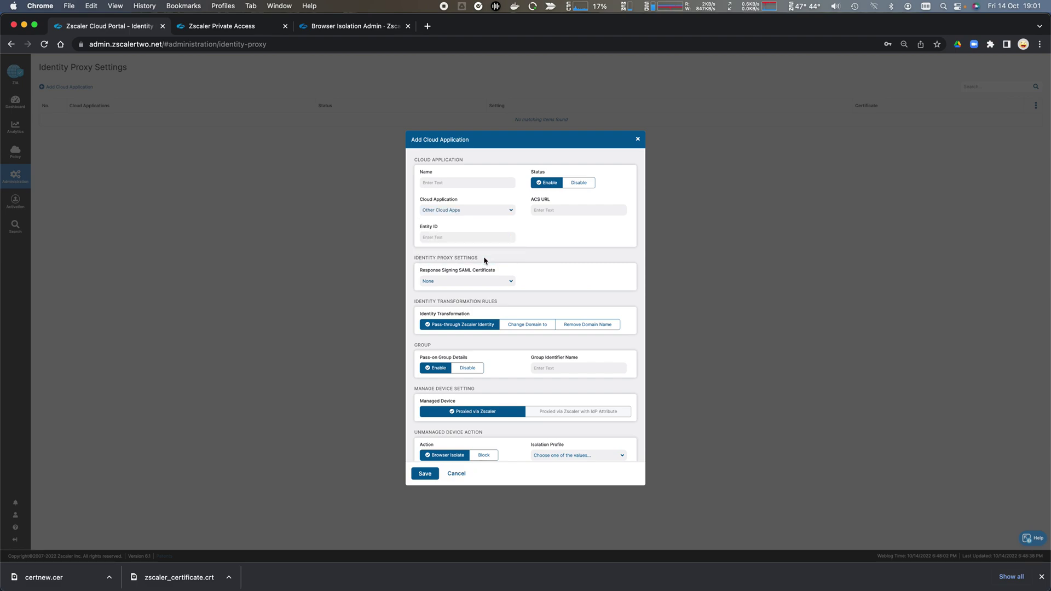
click(484, 260)
click(232, 27)
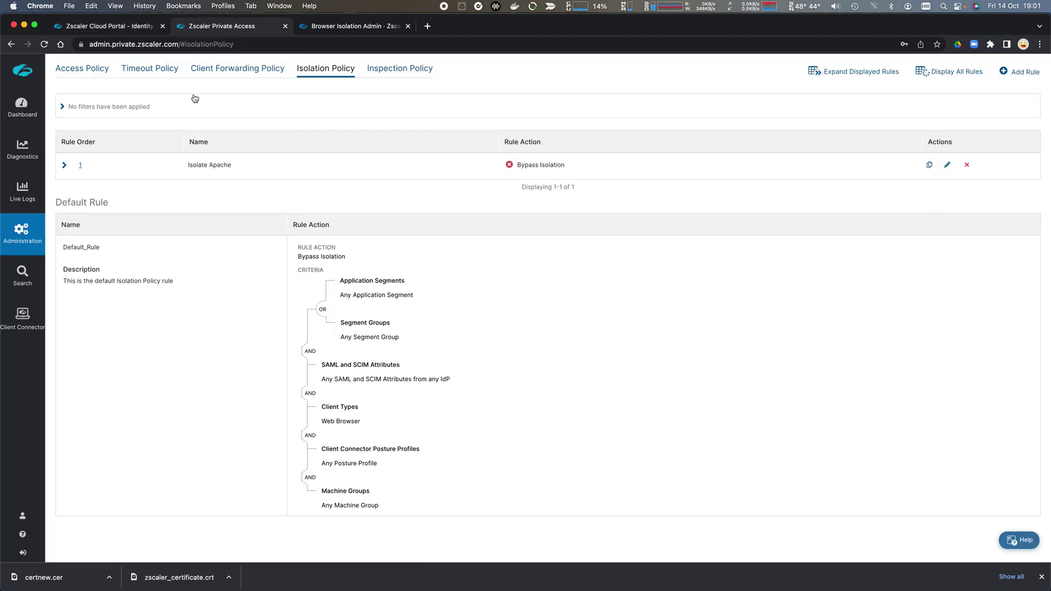
Add an Admin SSO IdP named Zscaler Internet Access Identity Proxy for domain welshgeek.net
mouse_move(25, 245)
click(76, 236)
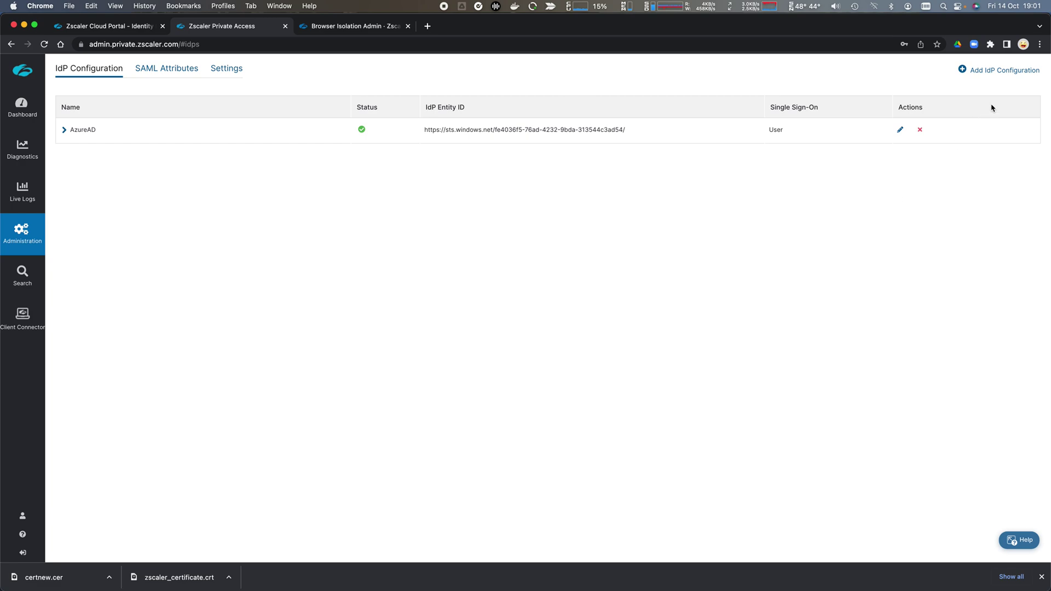
click(993, 75)
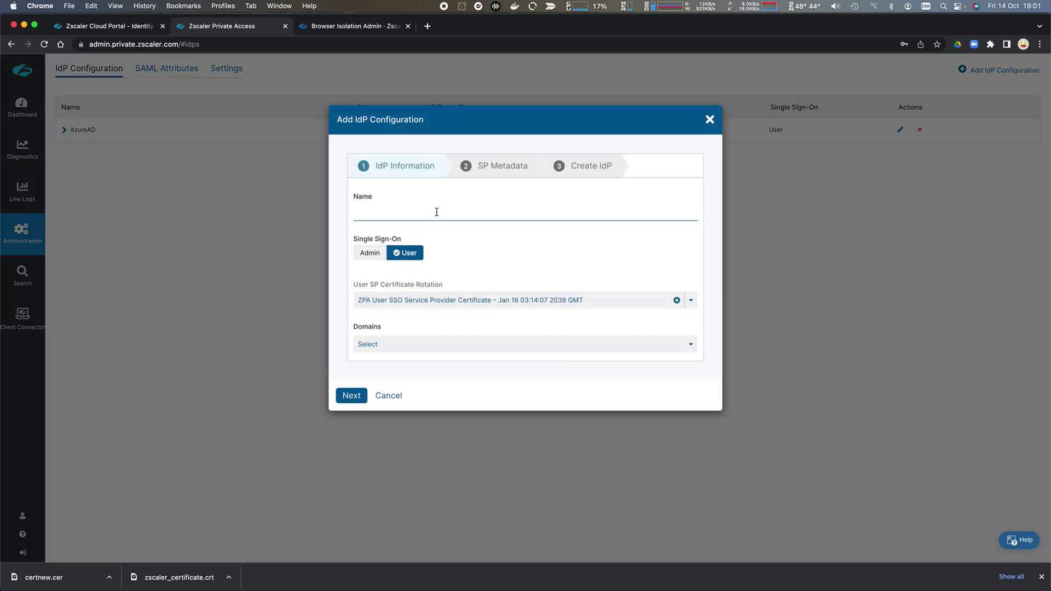
click(436, 212)
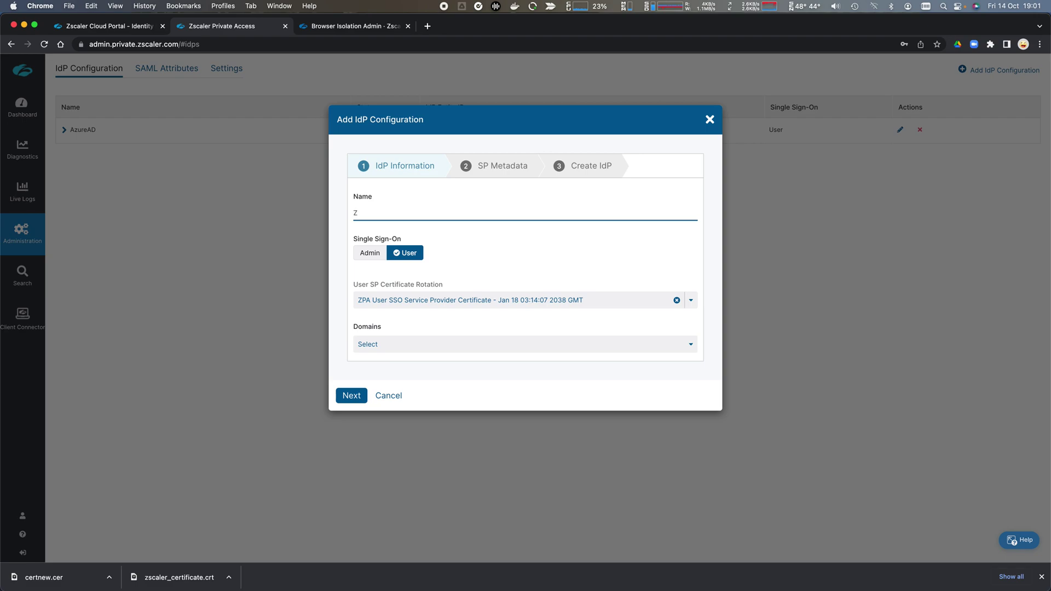
text(Zscaler Interernet Access Identity Proxy)
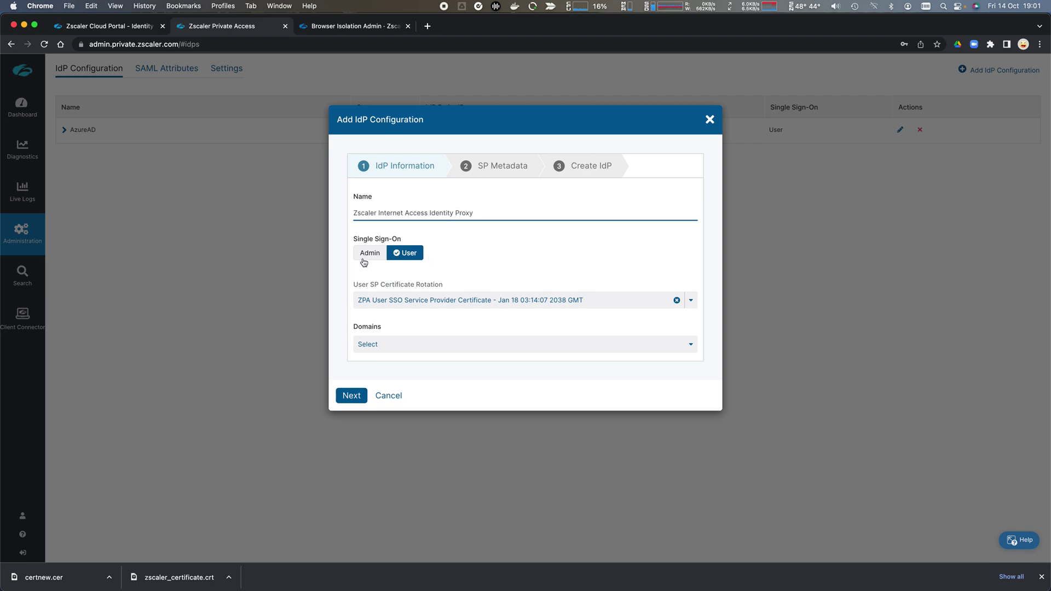
click(366, 257)
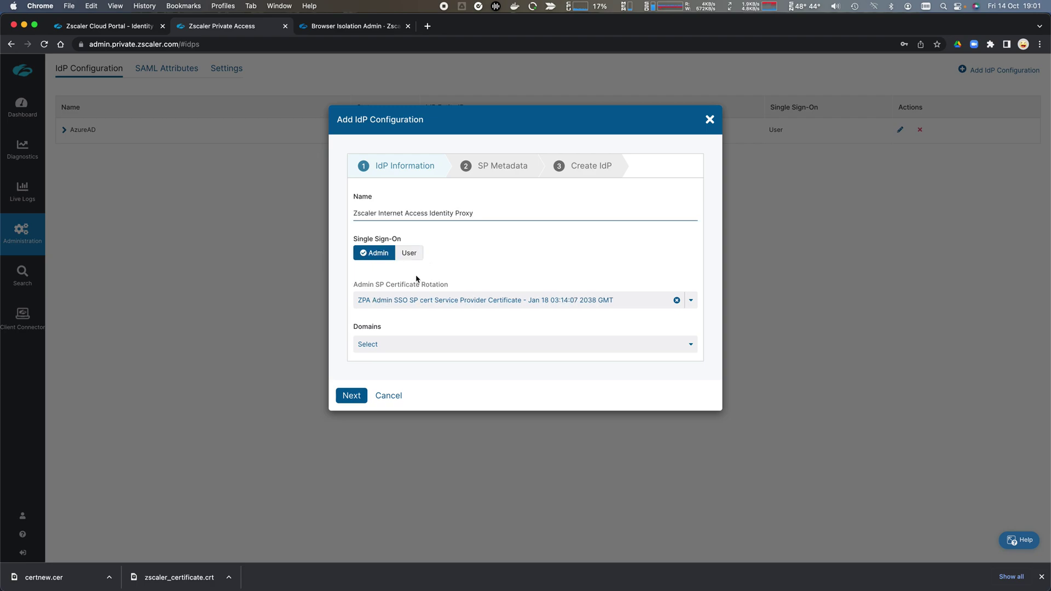
click(433, 342)
click(408, 366)
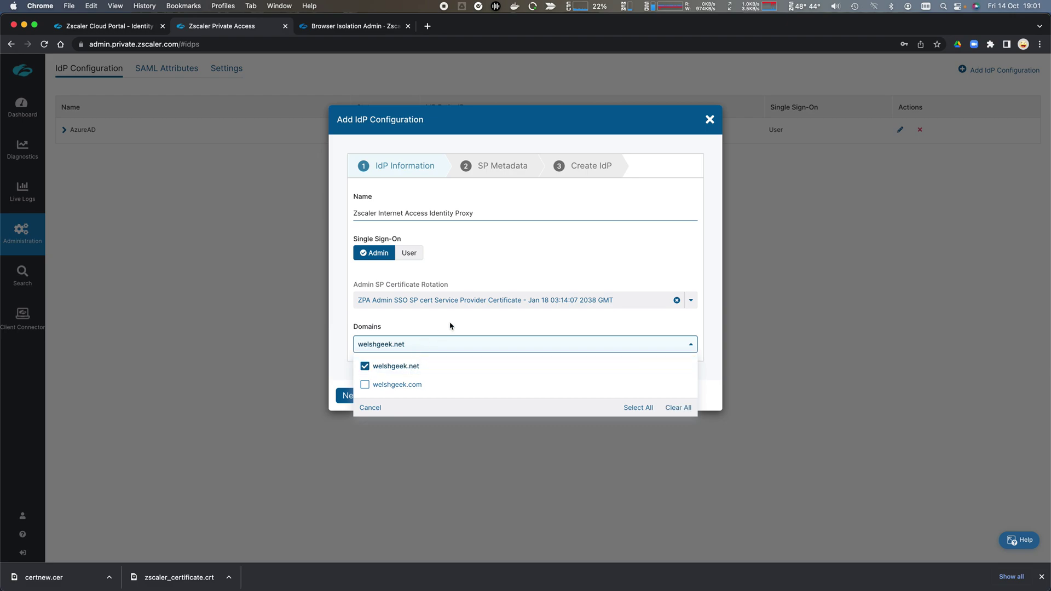
click(450, 328)
click(348, 395)
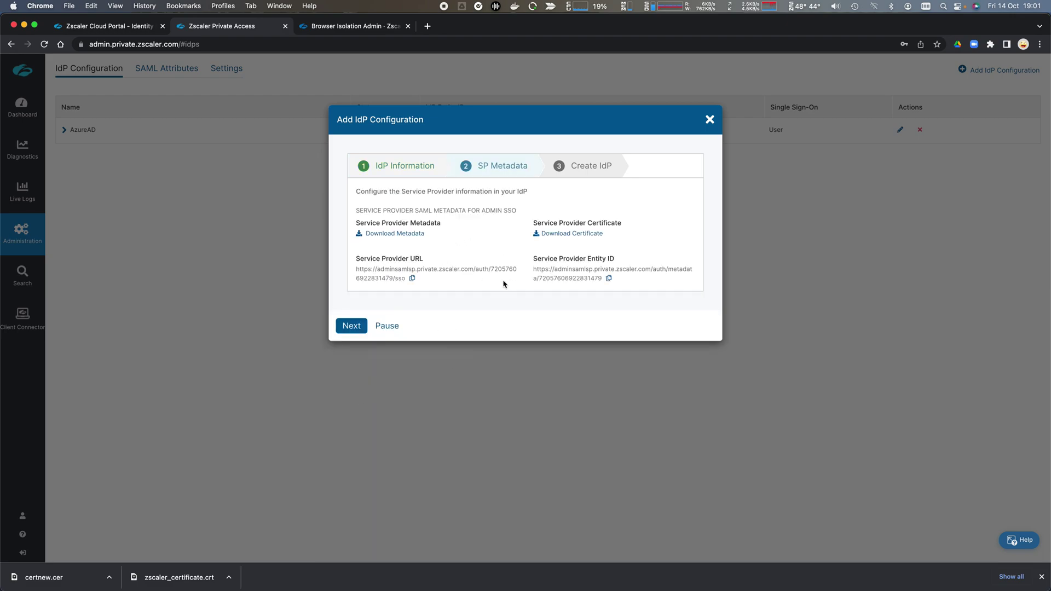
Paste ZPA's Service Provider URL into ZIA's ACS URL field, then copy the Service Provider Entity ID
click(413, 279)
click(127, 29)
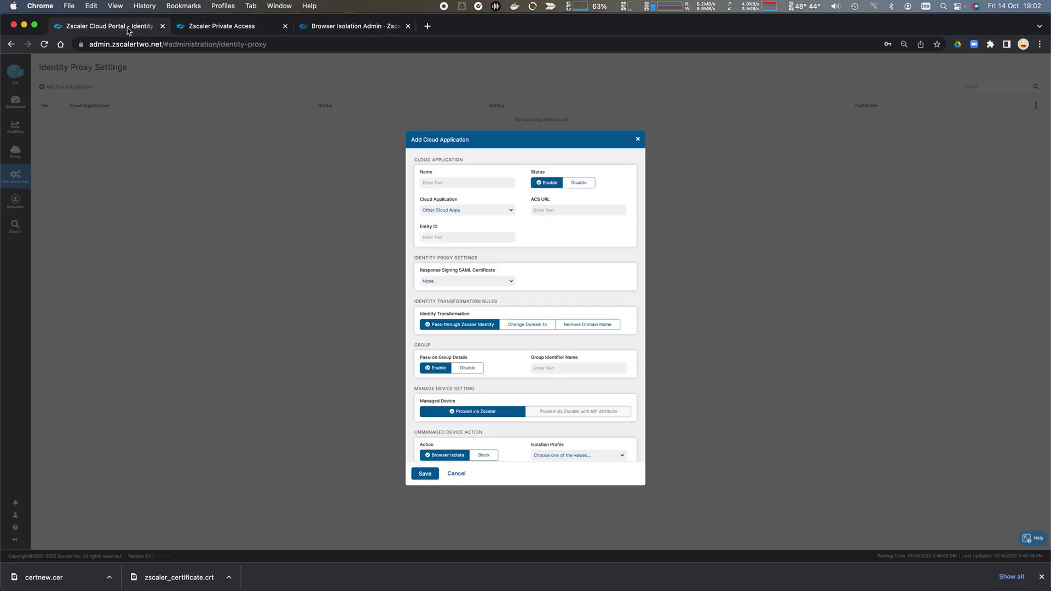
click(566, 214)
key(super+v)
click(257, 30)
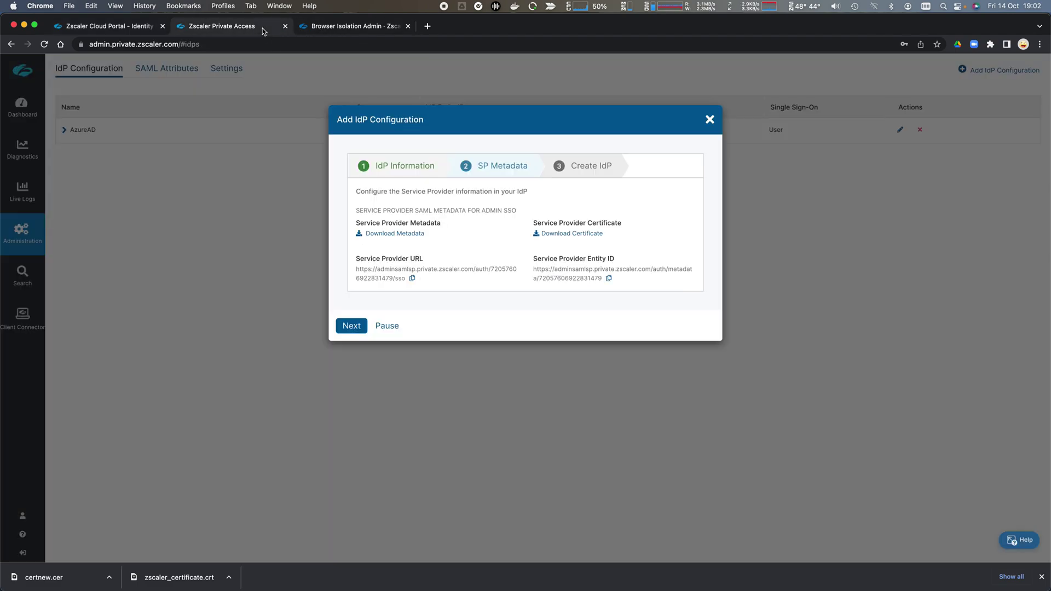
click(608, 279)
Paste the Service Provider Entity ID as Entity ID and choose the saml_2023 signing certificate
click(109, 29)
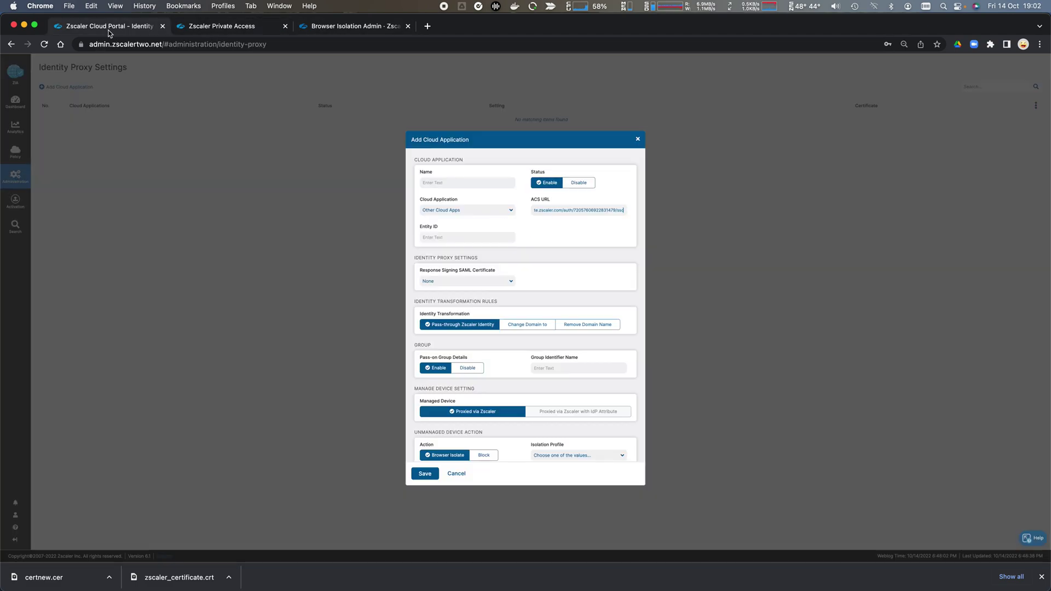
click(451, 235)
key(super+v)
click(509, 283)
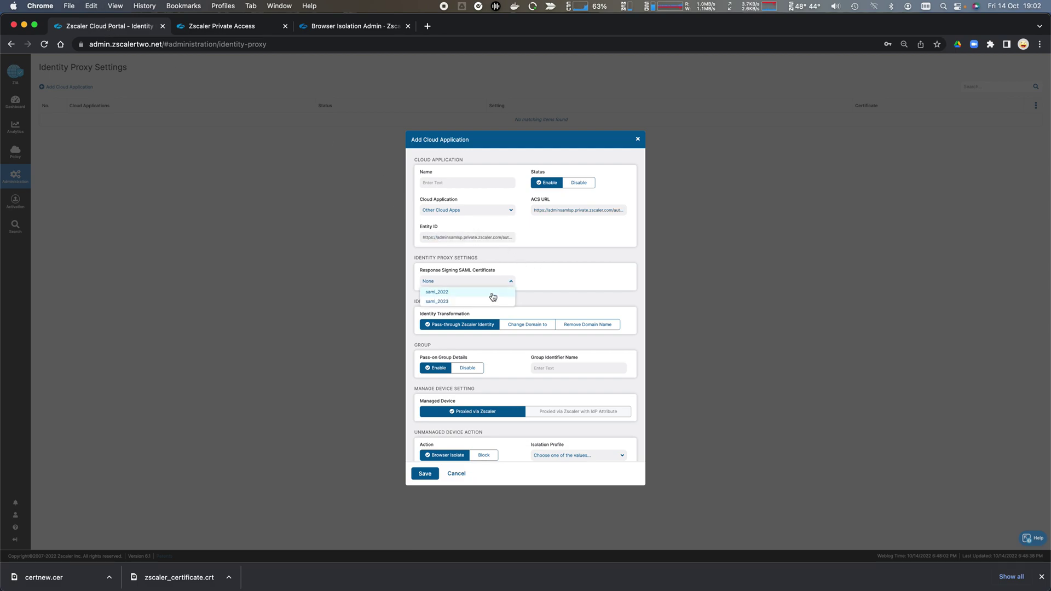
click(476, 303)
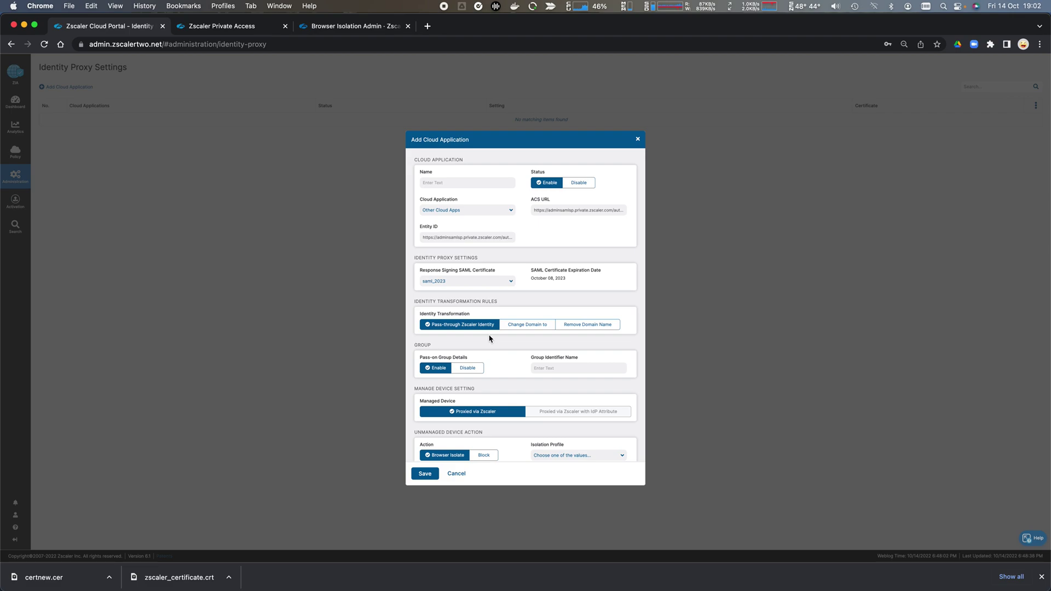
Disable group pass-on, pick ZIA Isolation, name the app Zscaler Private Access Admin SSO, and save
click(467, 368)
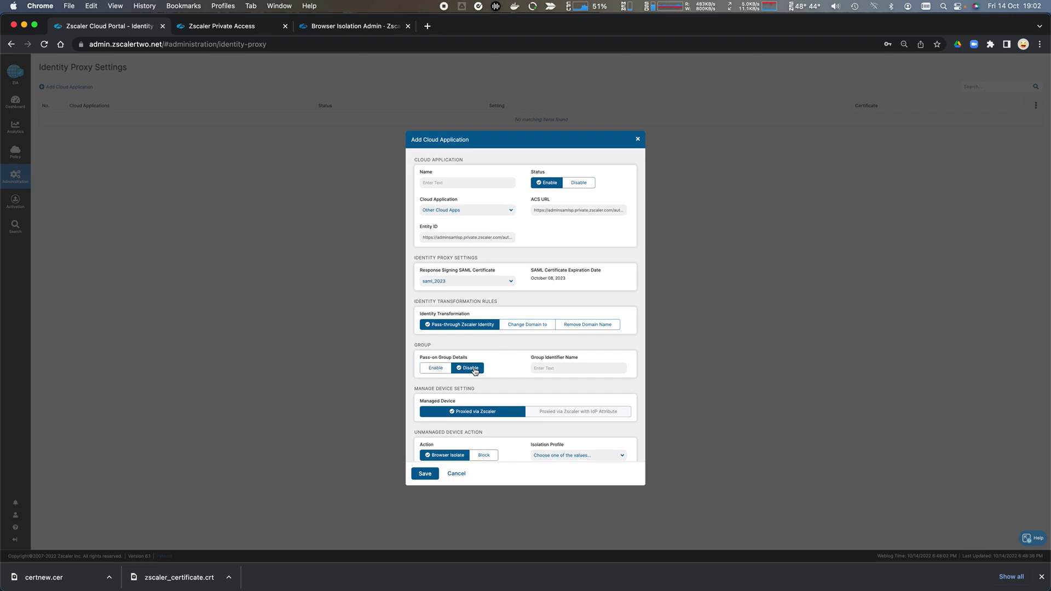
scroll(503, 364, down, 1)
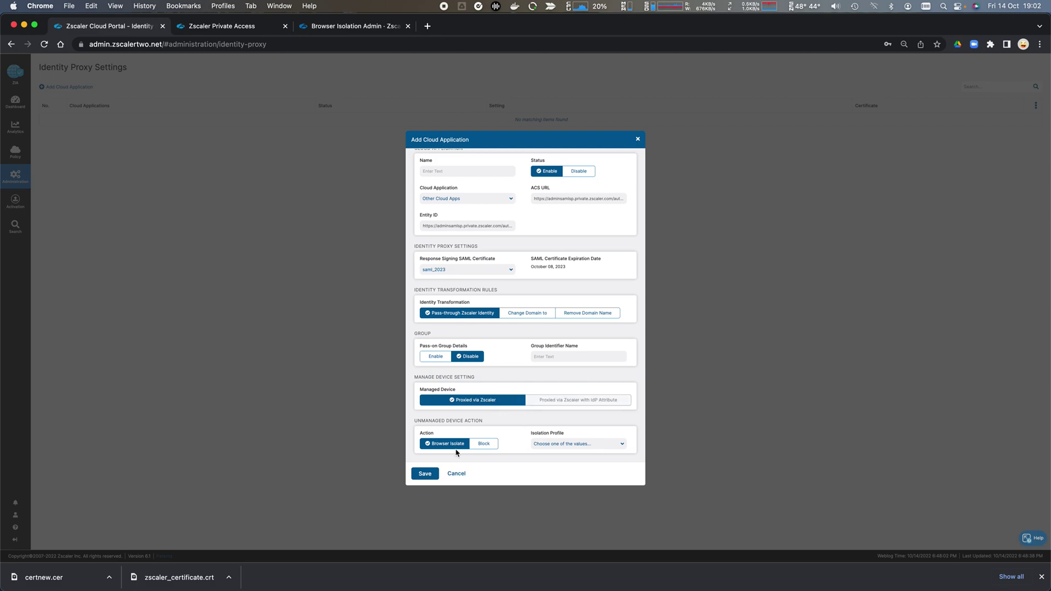
click(579, 445)
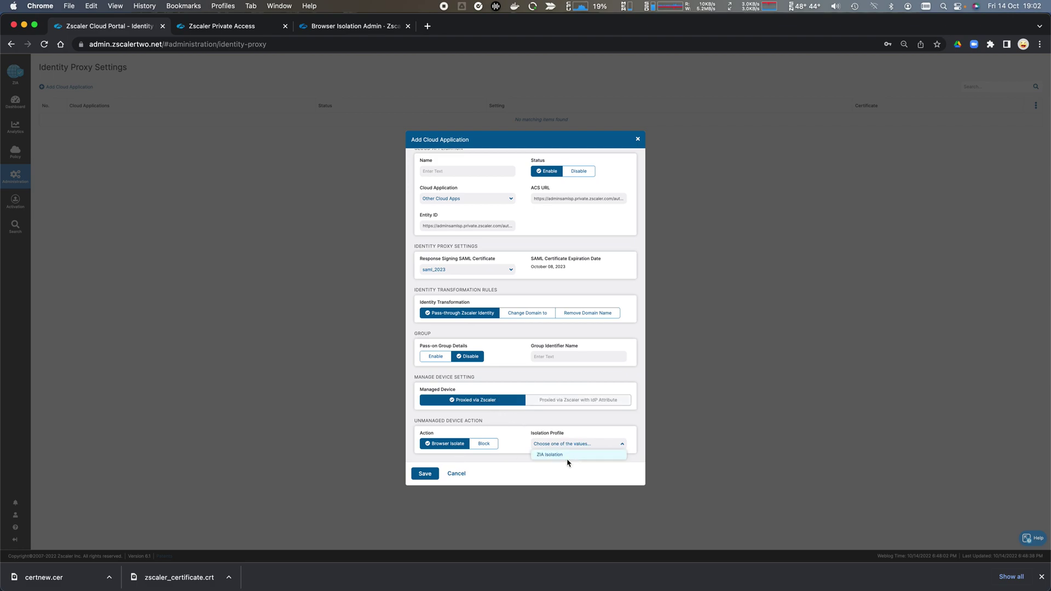
click(564, 458)
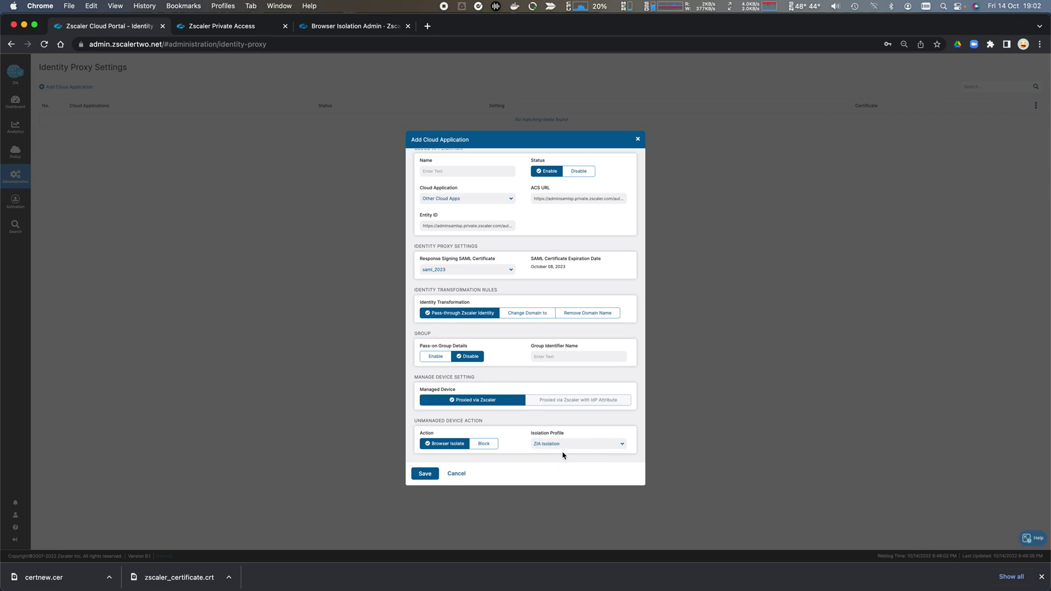
click(425, 475)
click(468, 171)
text(Z)
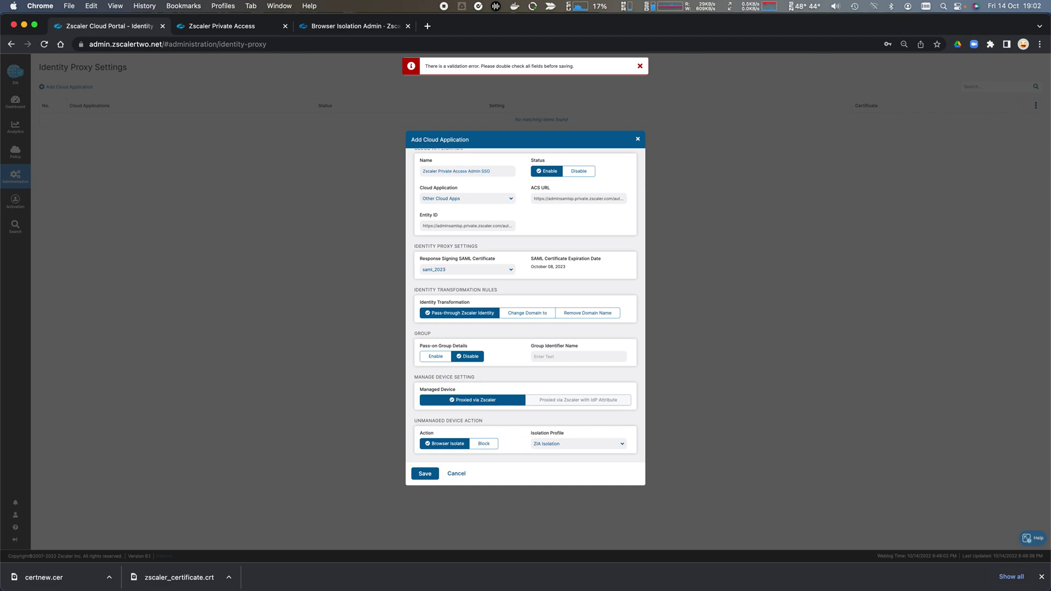
click(425, 474)
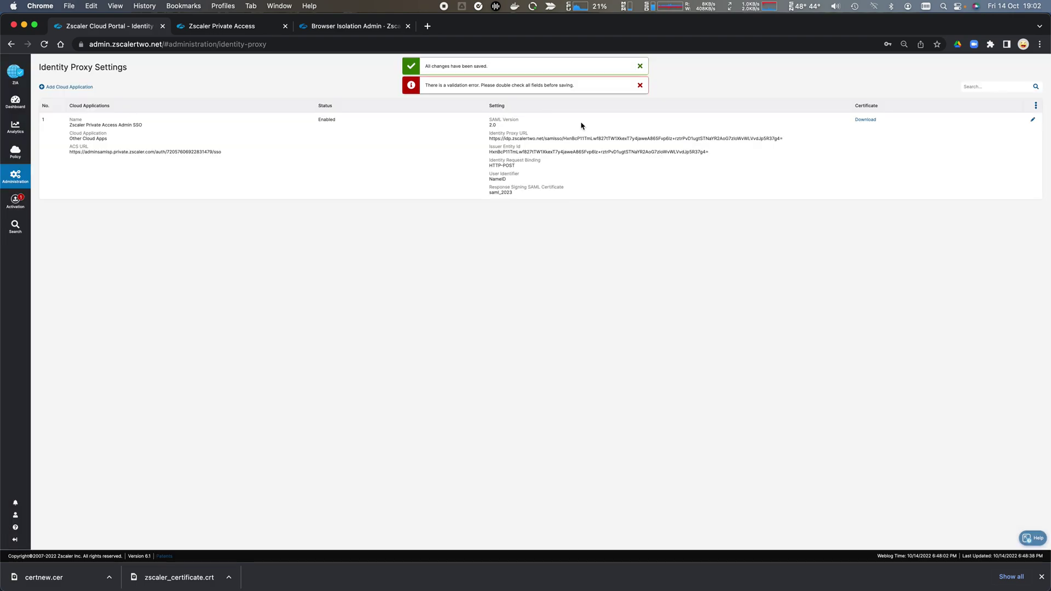
Dismiss the validation error and activate the pending ZIA configuration changes
click(640, 87)
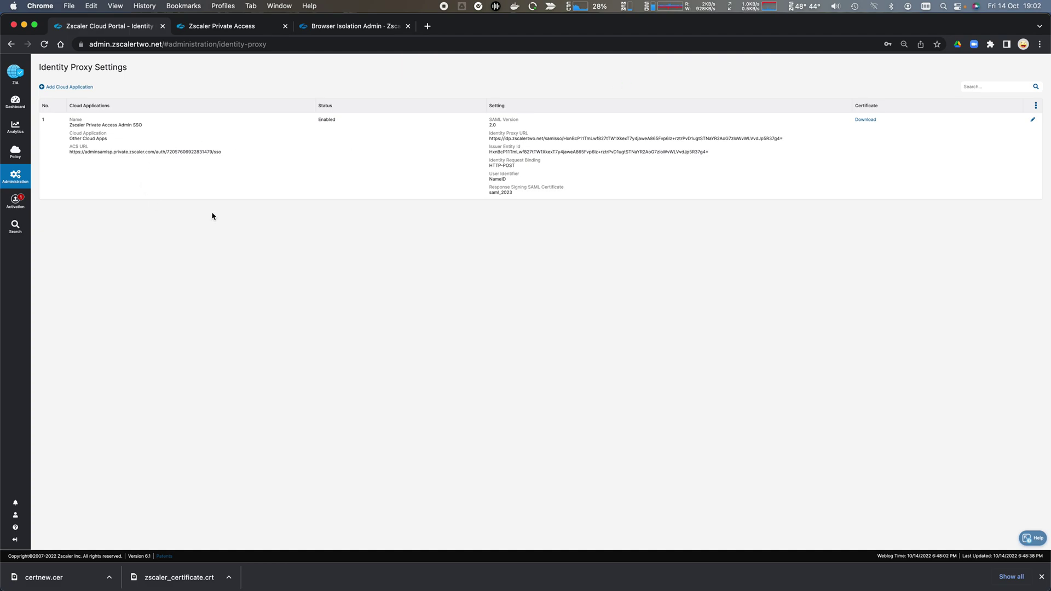
click(15, 202)
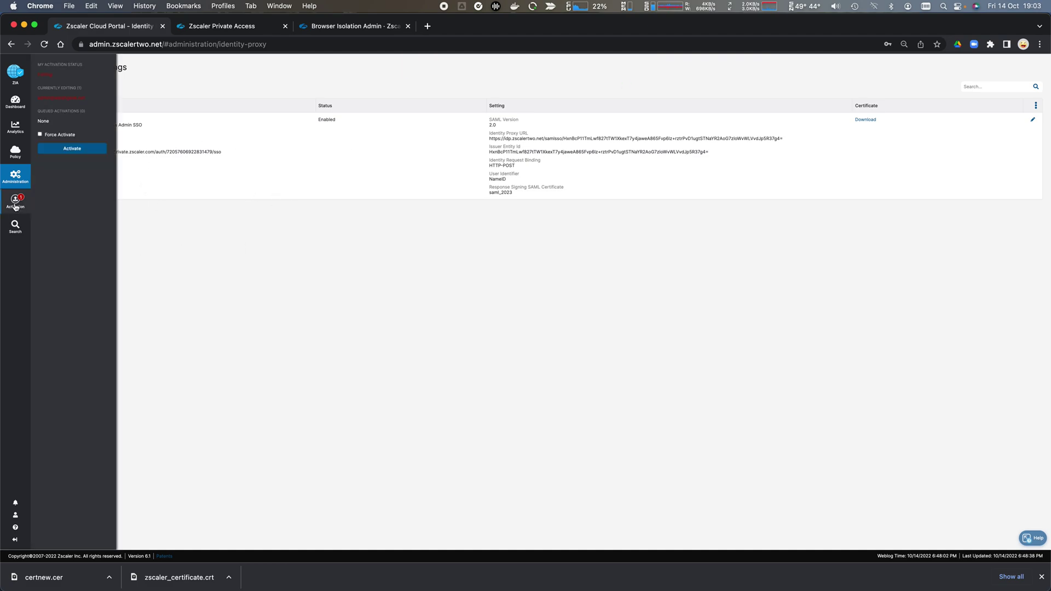
click(73, 149)
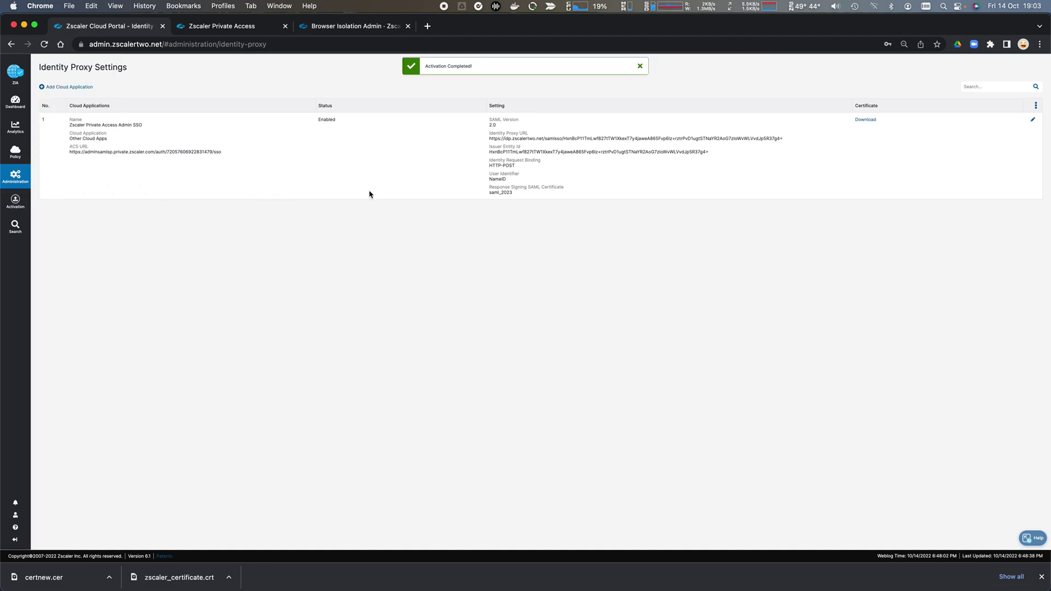
Download the app's response signing certificate and copy its Identity Proxy URL
click(866, 120)
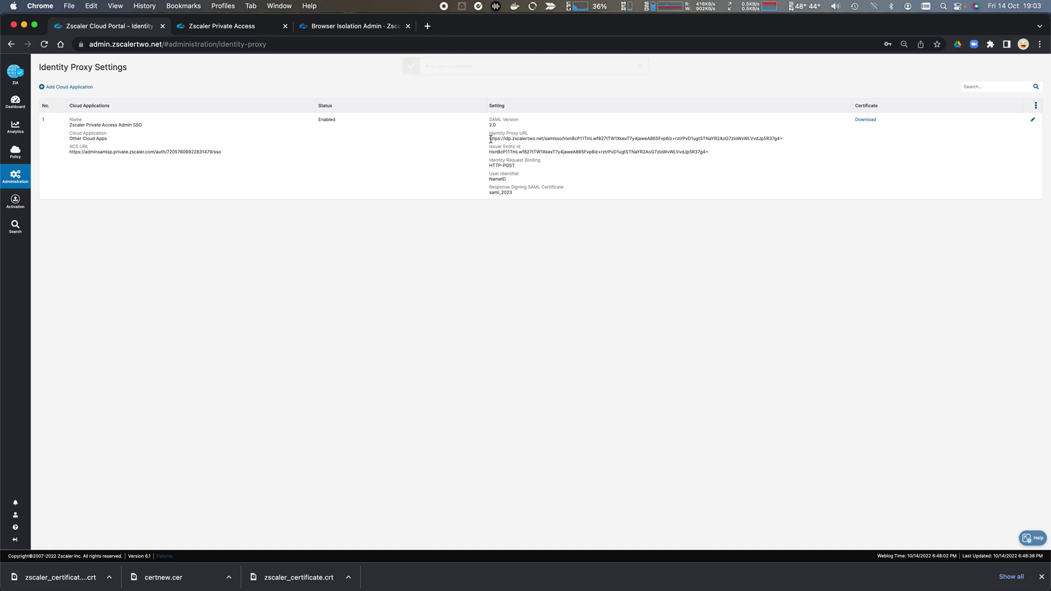
triple_click(682, 135)
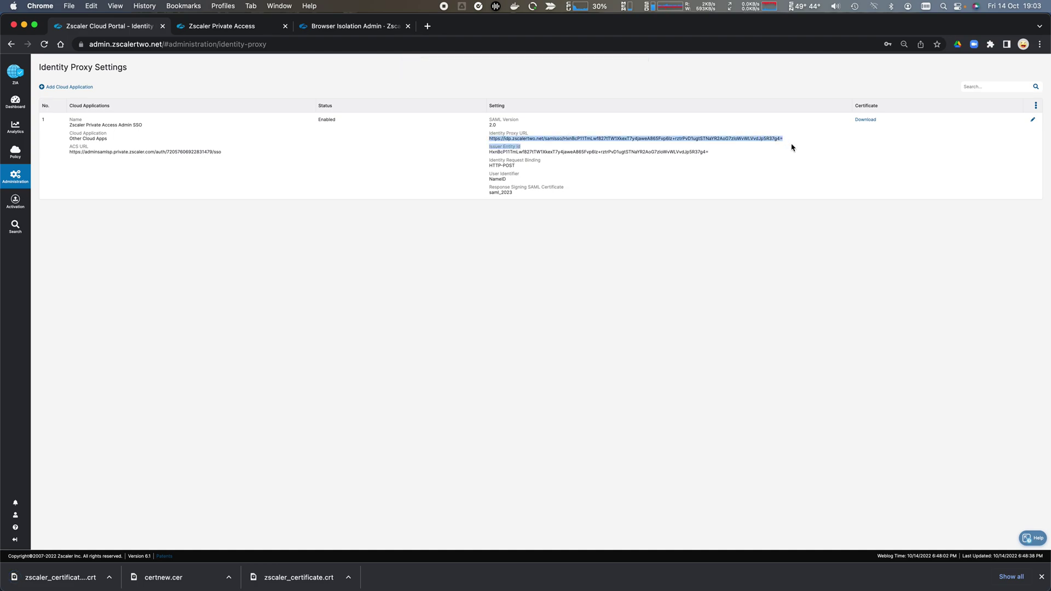
click(761, 135)
triple_click(762, 135)
click(232, 30)
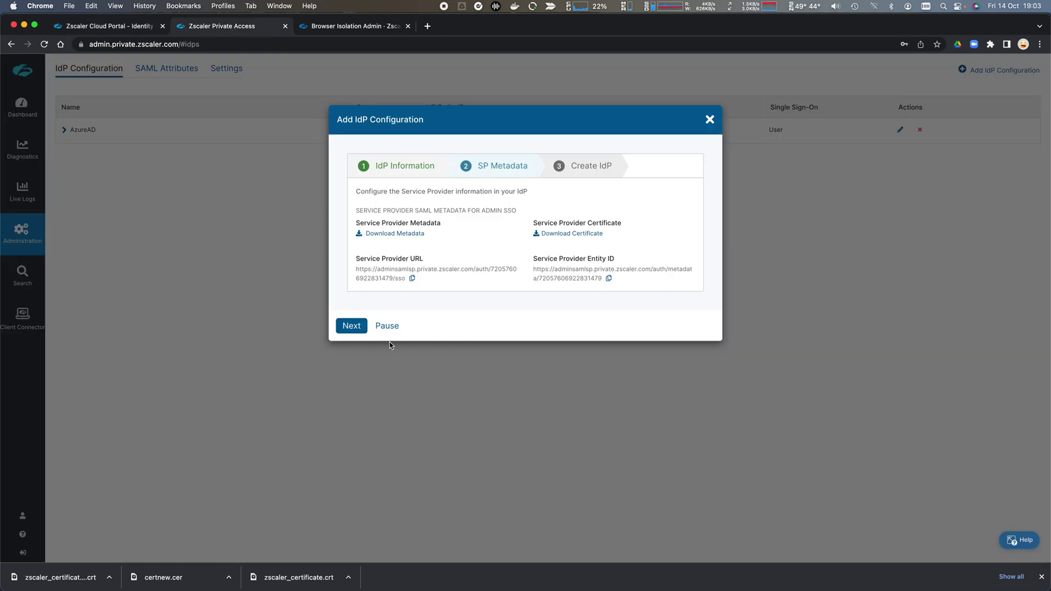
Paste the ZIA Identity Proxy URL as the IdP's Single Sign-On URL
click(345, 325)
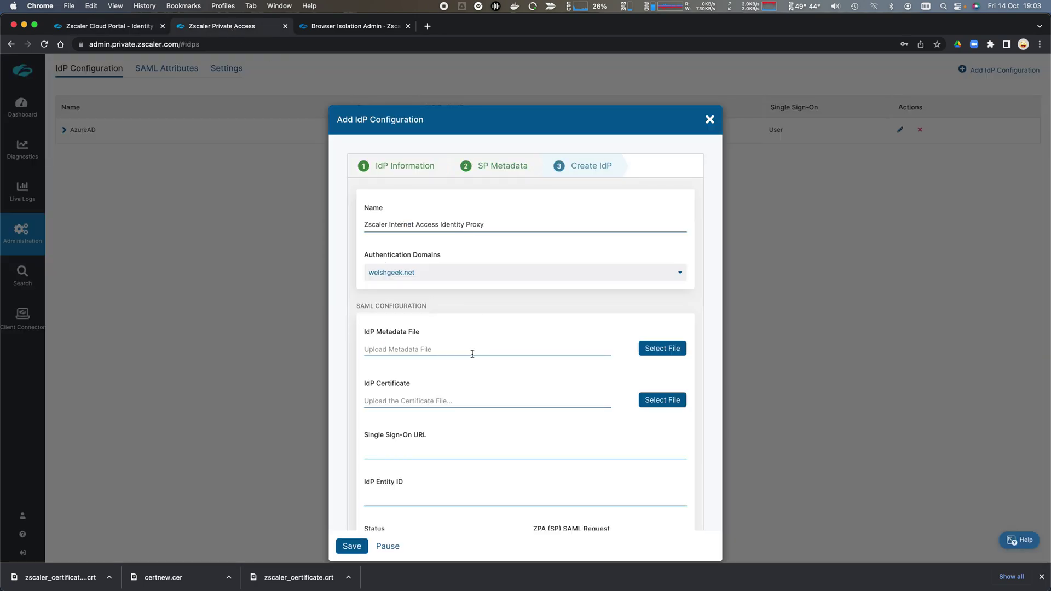
scroll(497, 366, down, 1)
click(479, 404)
key(super+v)
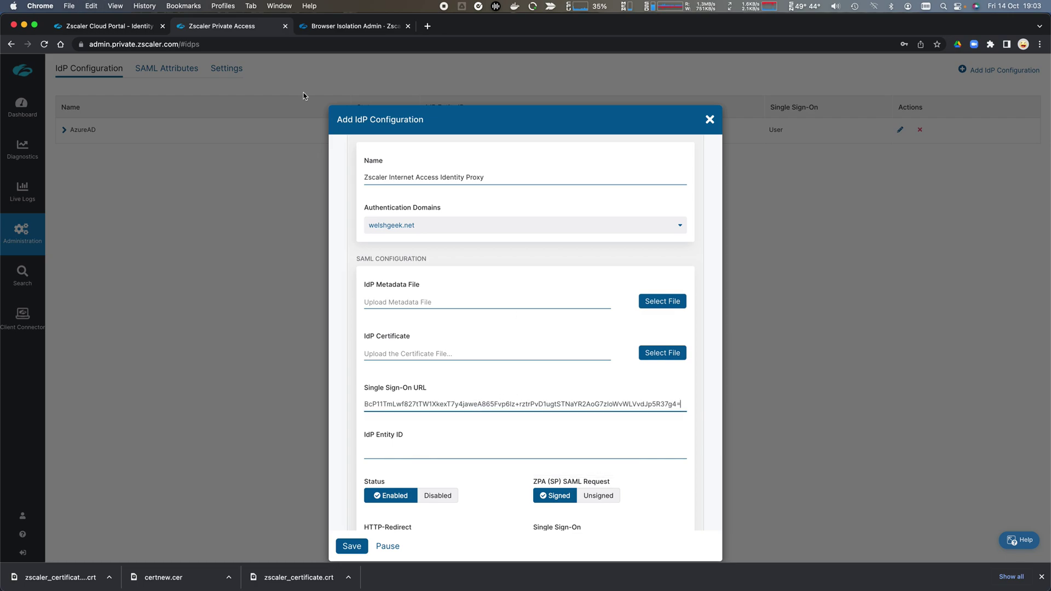
Copy ZIA's Issuer Entity Id and paste it into the IdP Entity ID field
click(130, 26)
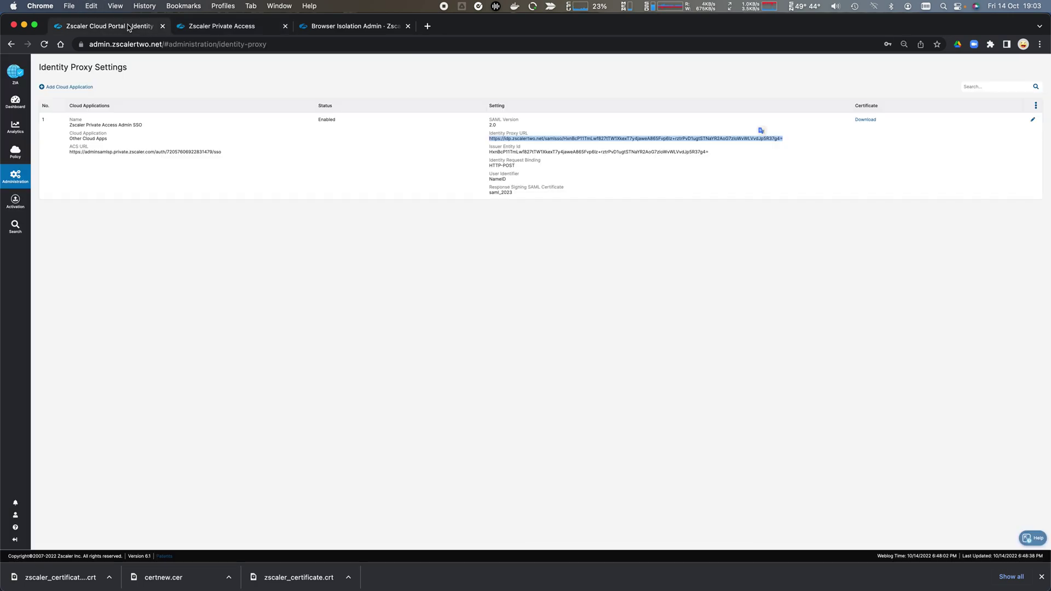
double_click(520, 152)
triple_click(520, 152)
key(cmd+c)
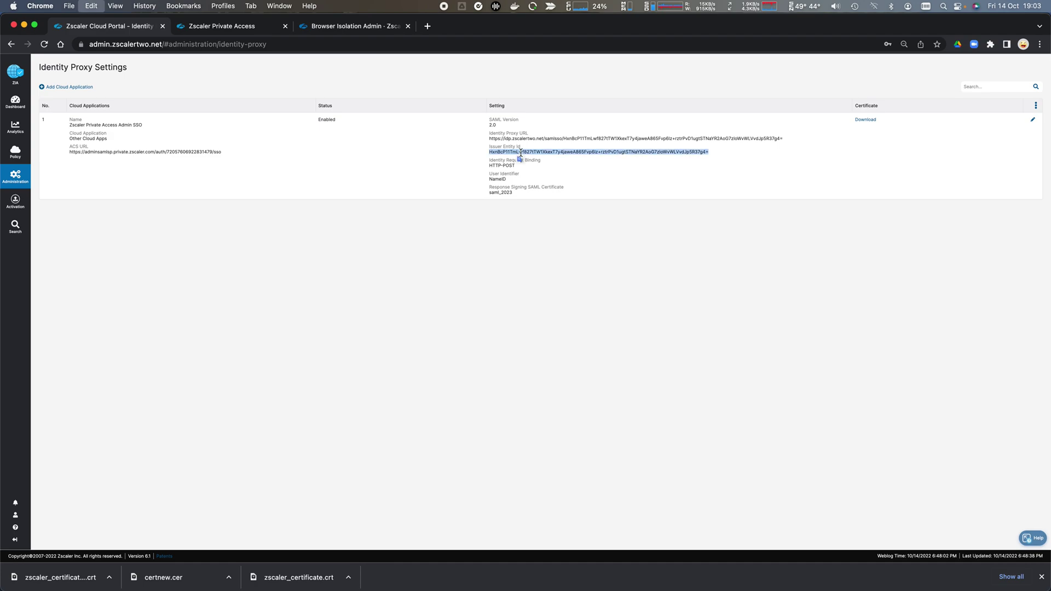
click(233, 28)
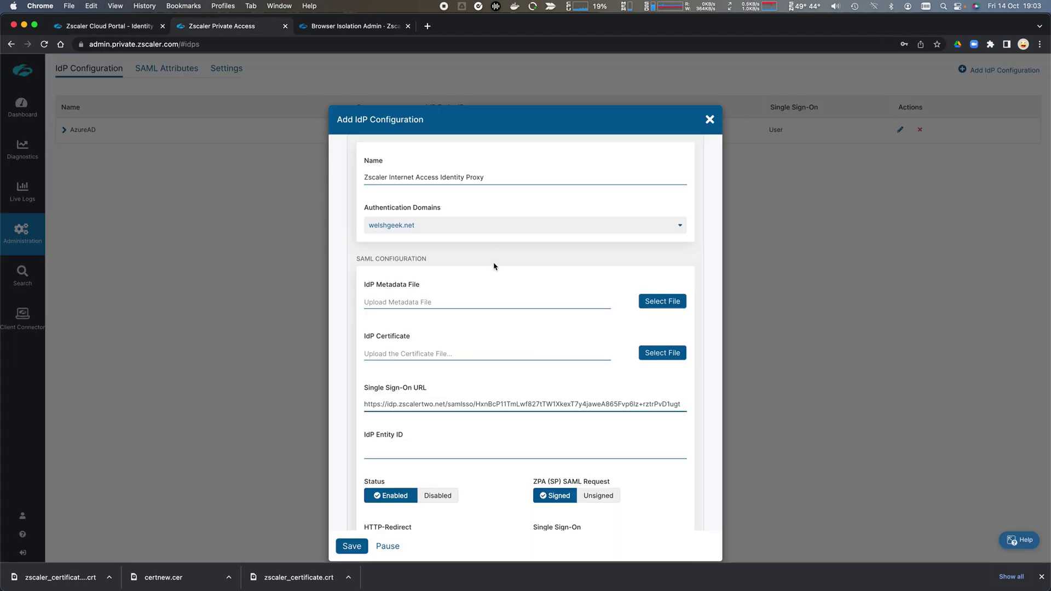
click(455, 450)
key(cmd+v)
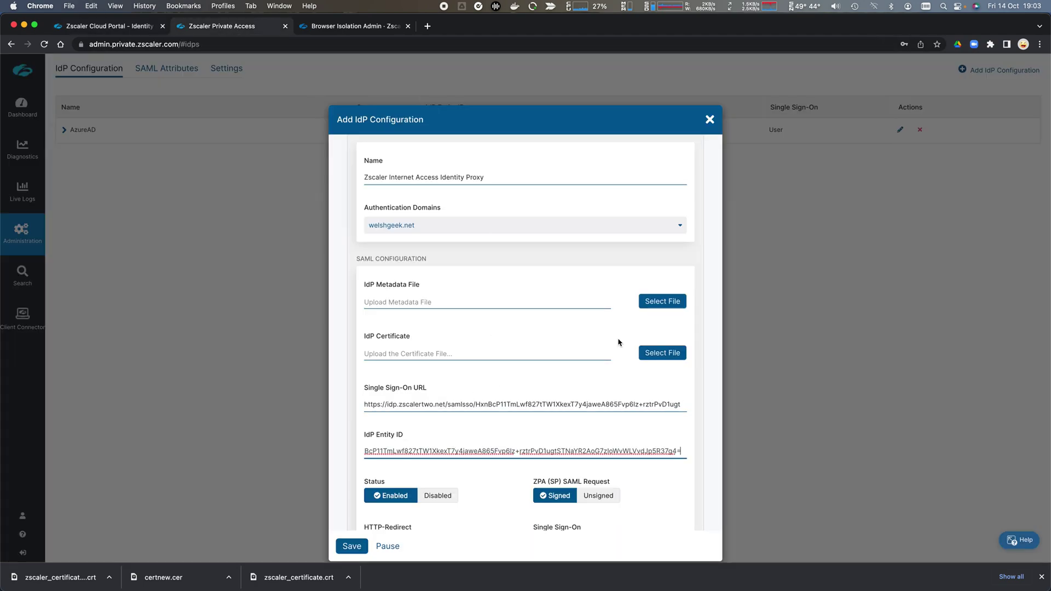
Upload zscaler_certificate (1).crt as the IdP certificate and save the IdP configuration
click(662, 353)
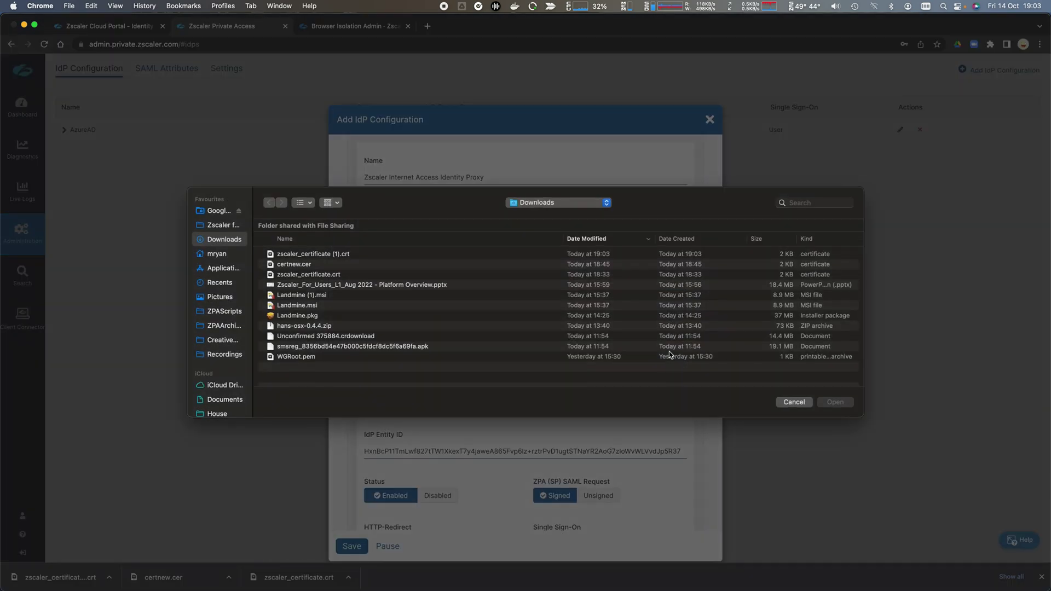
click(339, 256)
double_click(339, 257)
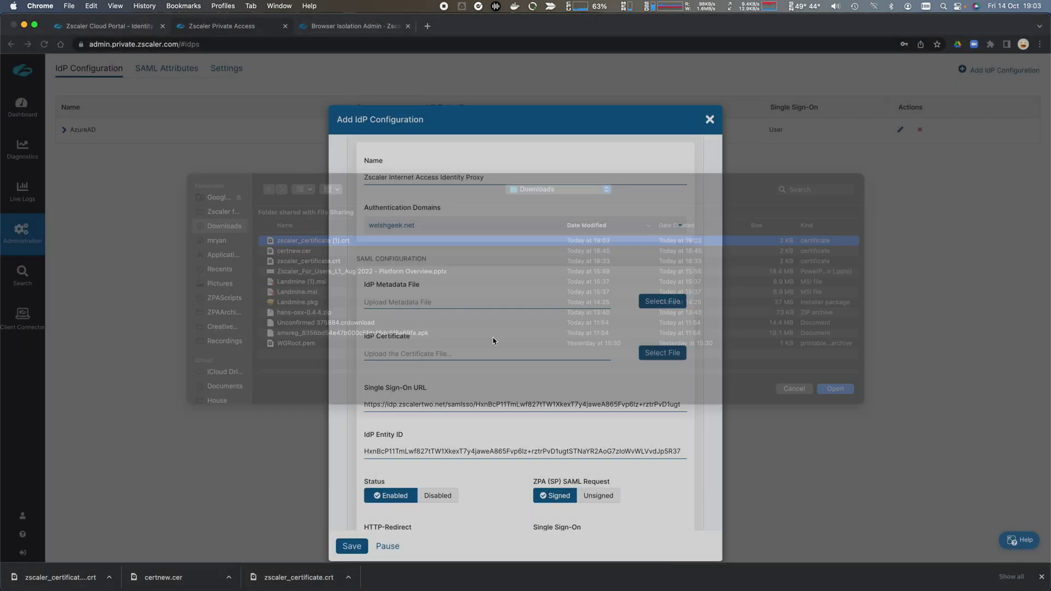
scroll(531, 374, down, 5)
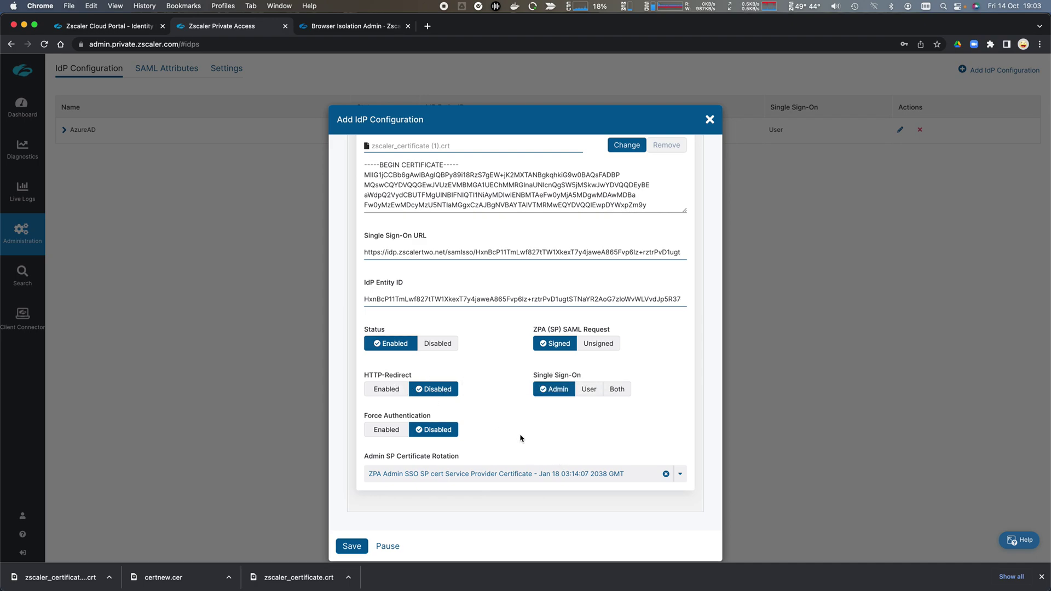
click(355, 546)
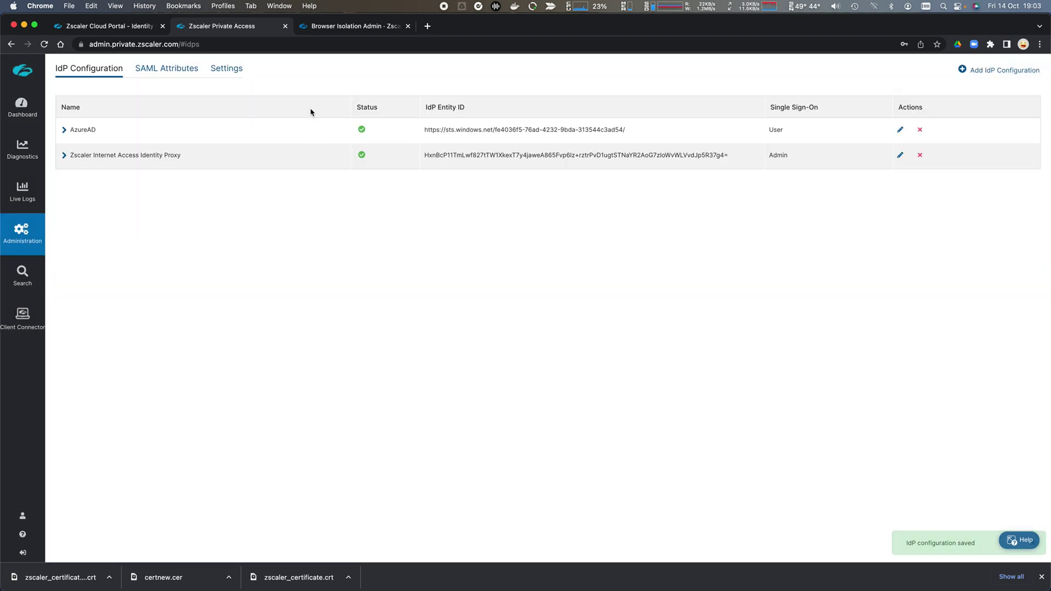
Open a new Safari private window and load admin.private.zscaler.com
key(super+Tab)
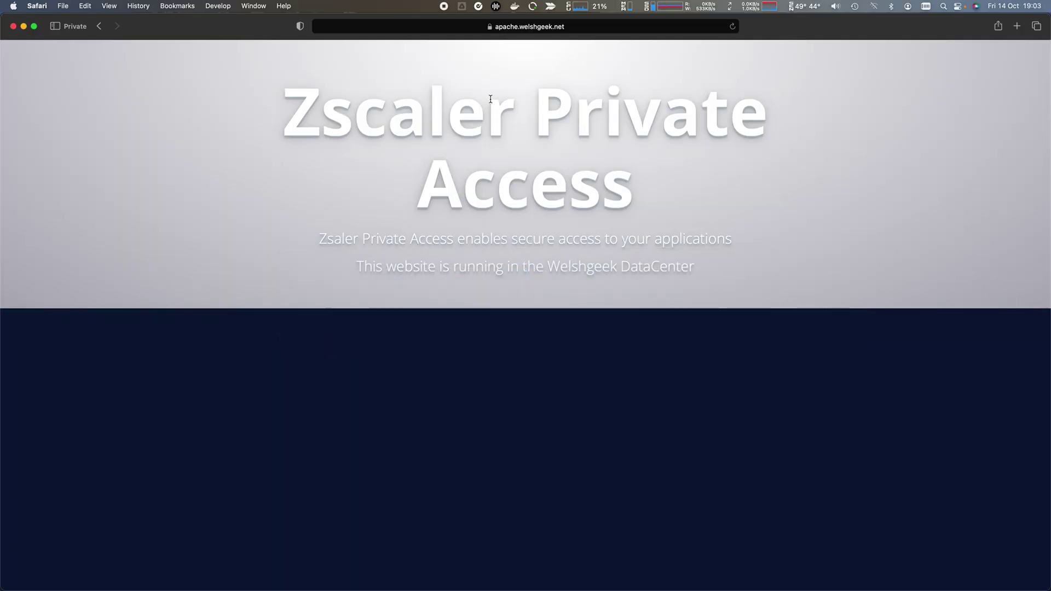
key(super+Tab)
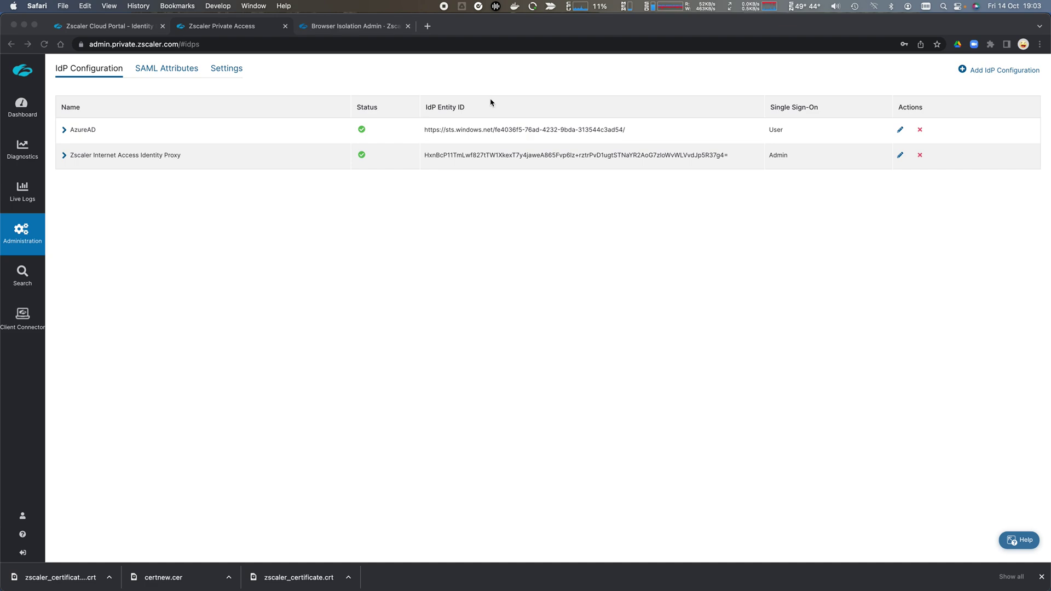
key(super+shift+n)
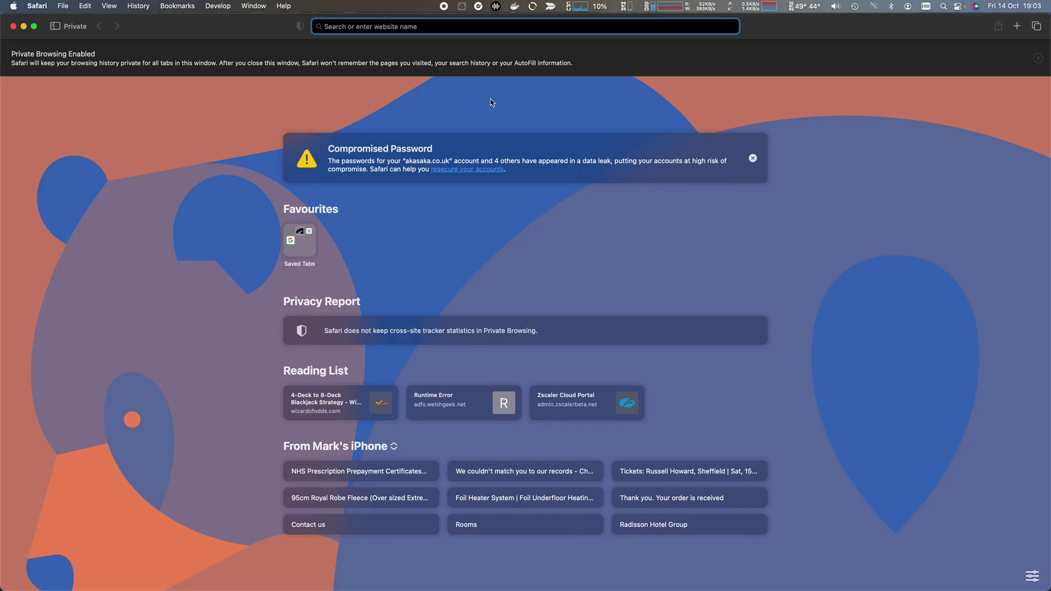
key(super+v)
key(Return)
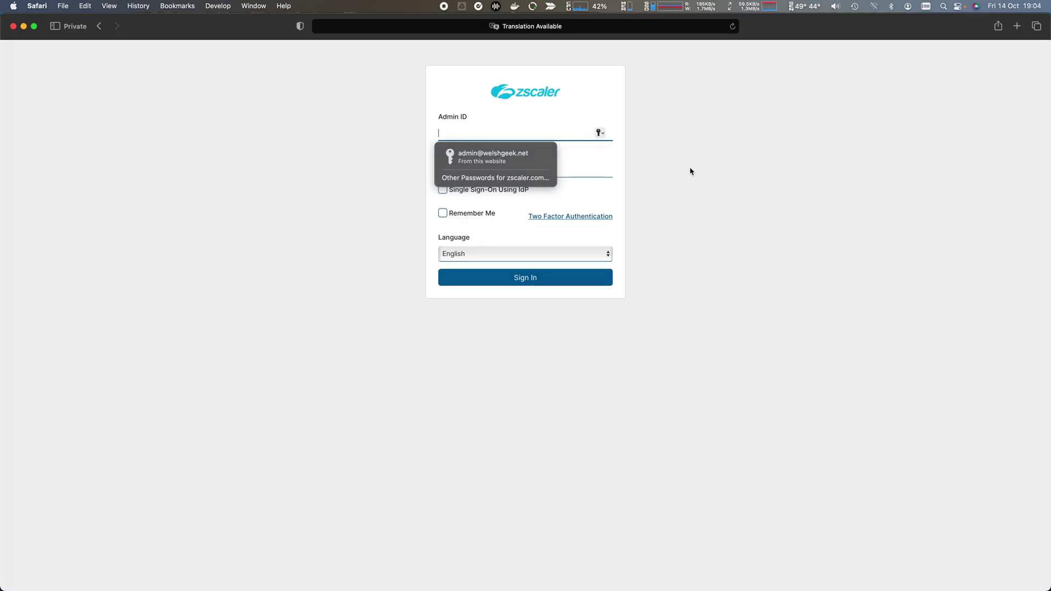
Choose Single Sign-On Using IdP and enter the admin's ID in the Admin ID field
click(690, 171)
click(442, 190)
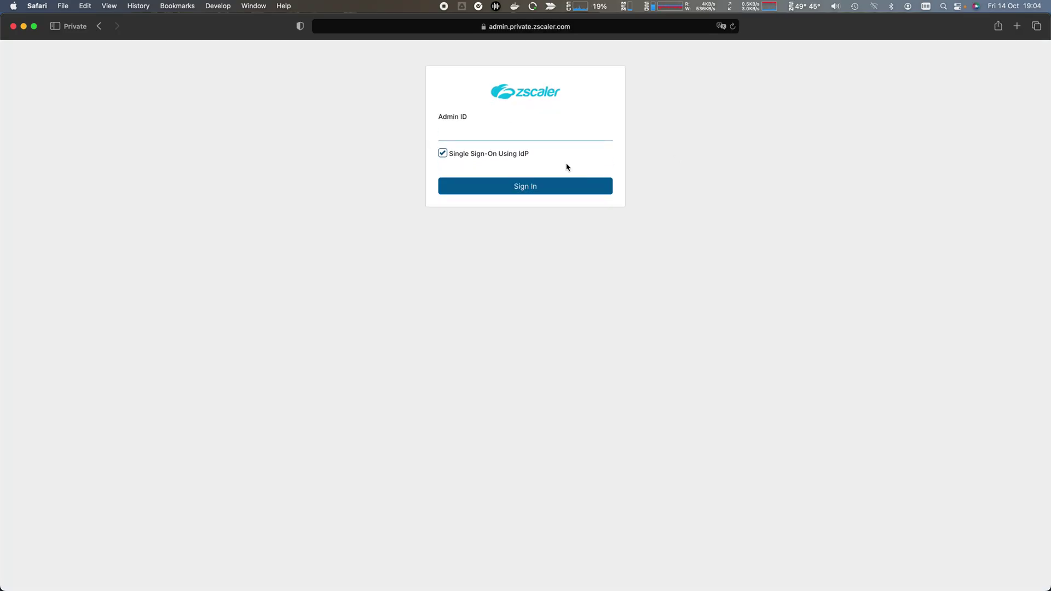
click(521, 135)
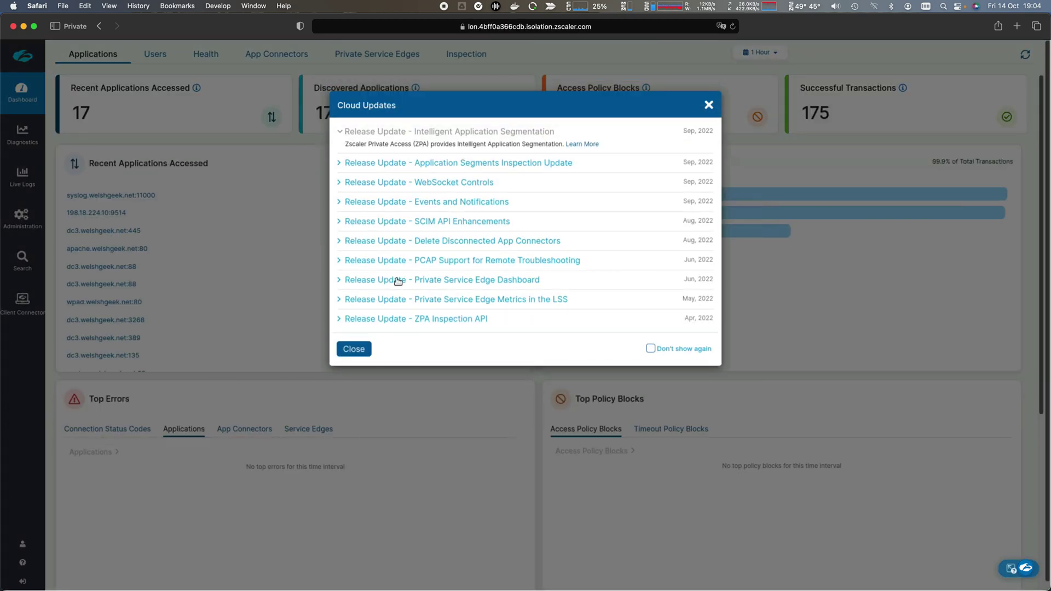
Close the Cloud Updates notice and log out of the isolated ZPA admin session
click(354, 349)
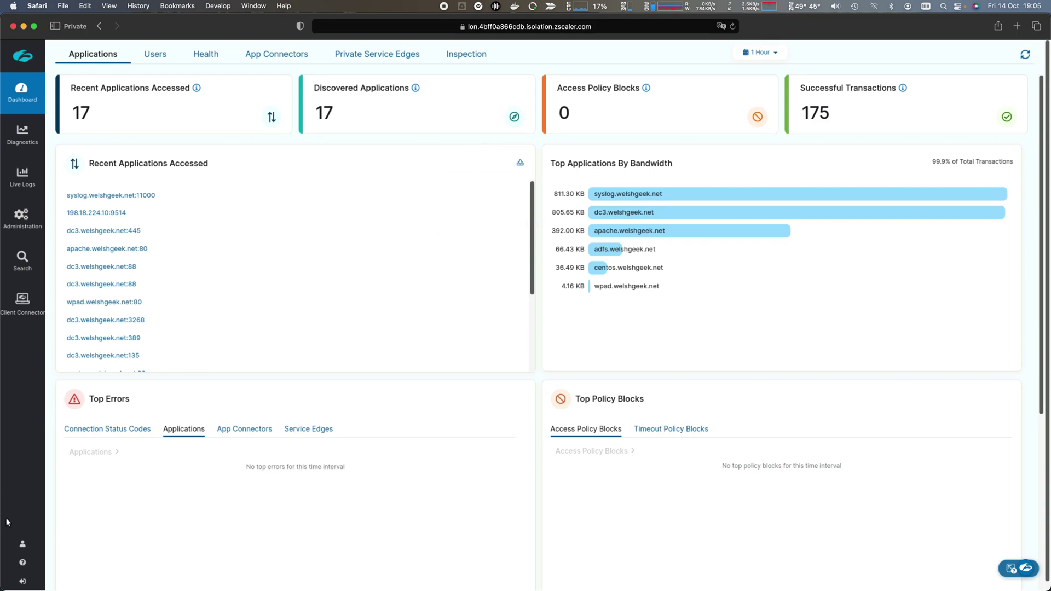
mouse_move(6, 538)
click(22, 578)
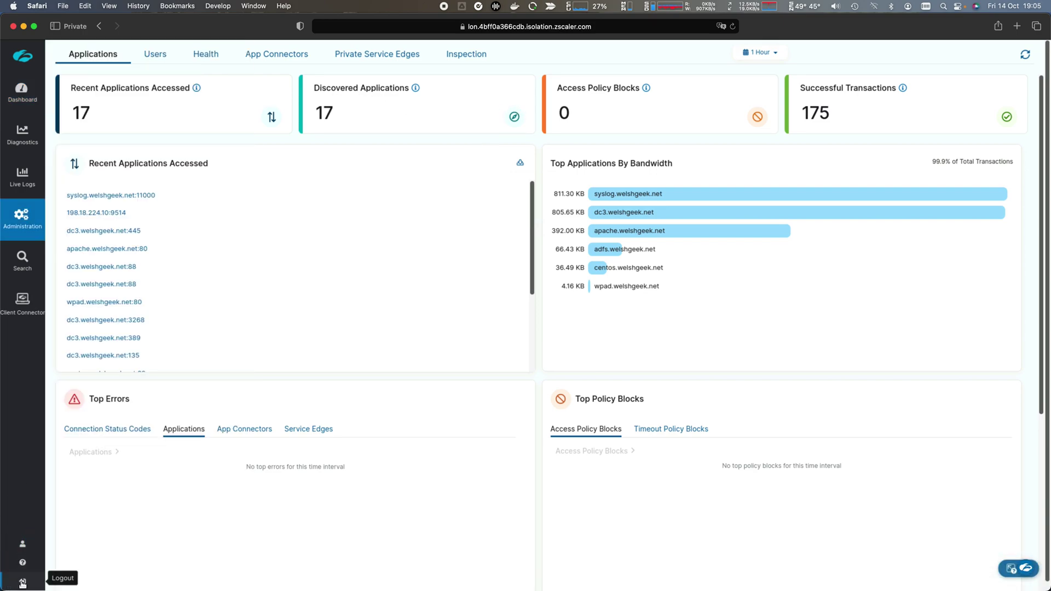
Close the private window, launch Zscaler Client Connector via Spotlight, and check its status window
key(super+w)
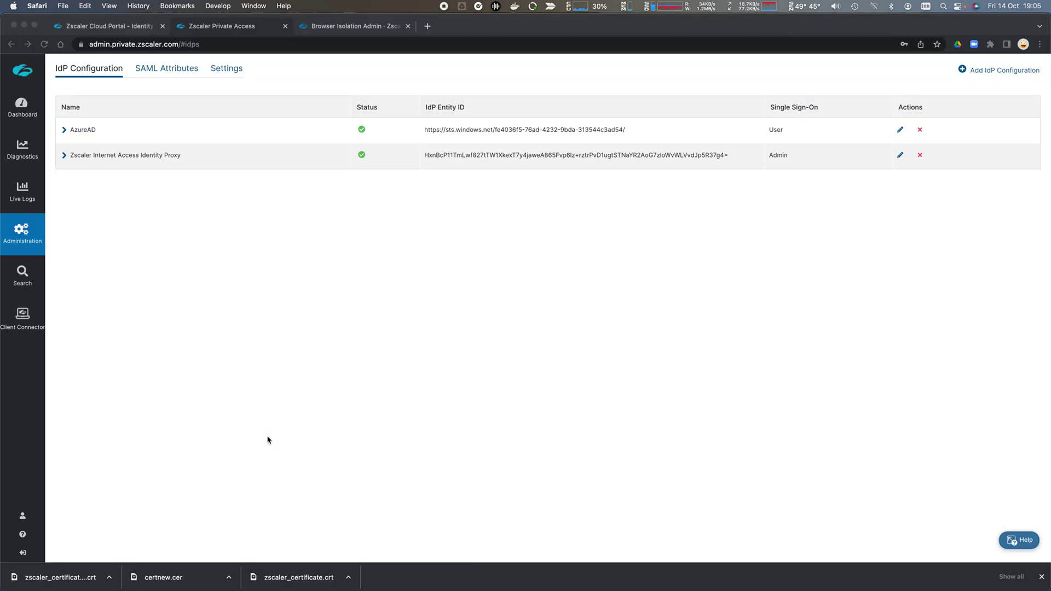
key(super+space)
text(zscaler)
key(Return)
click(425, 8)
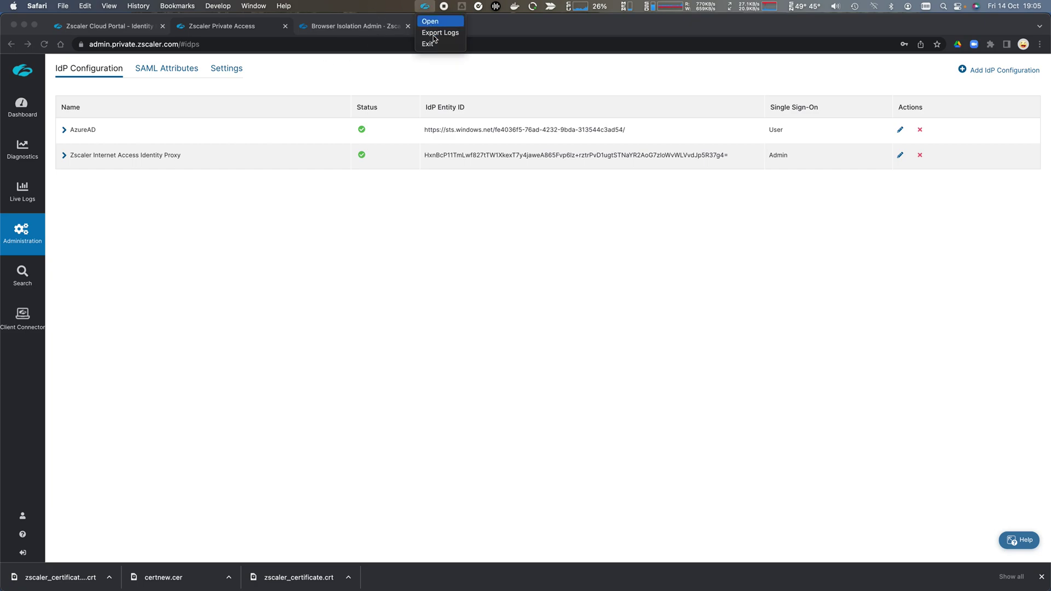
click(431, 21)
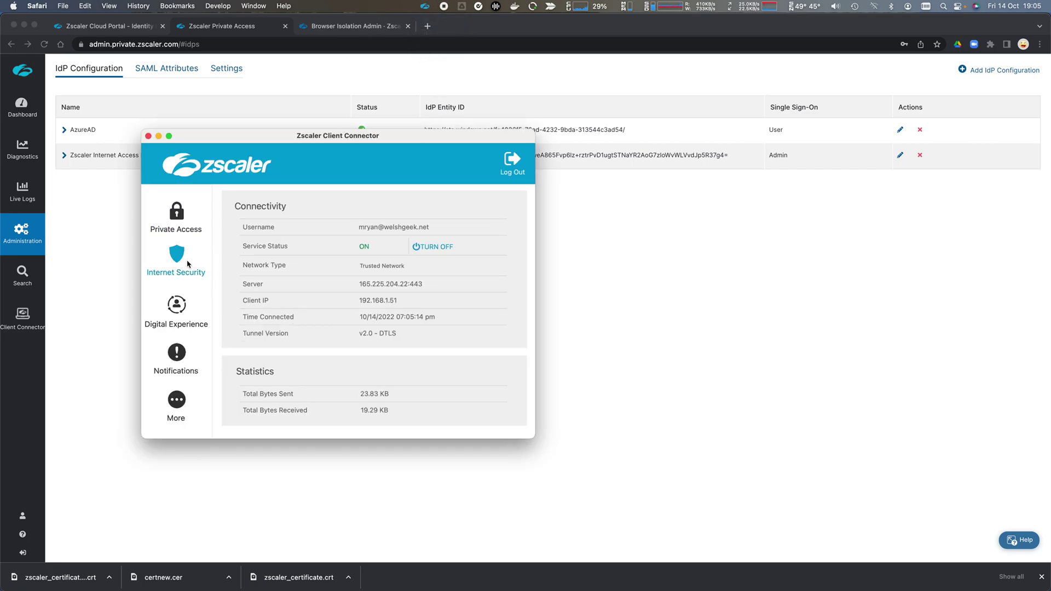
click(148, 136)
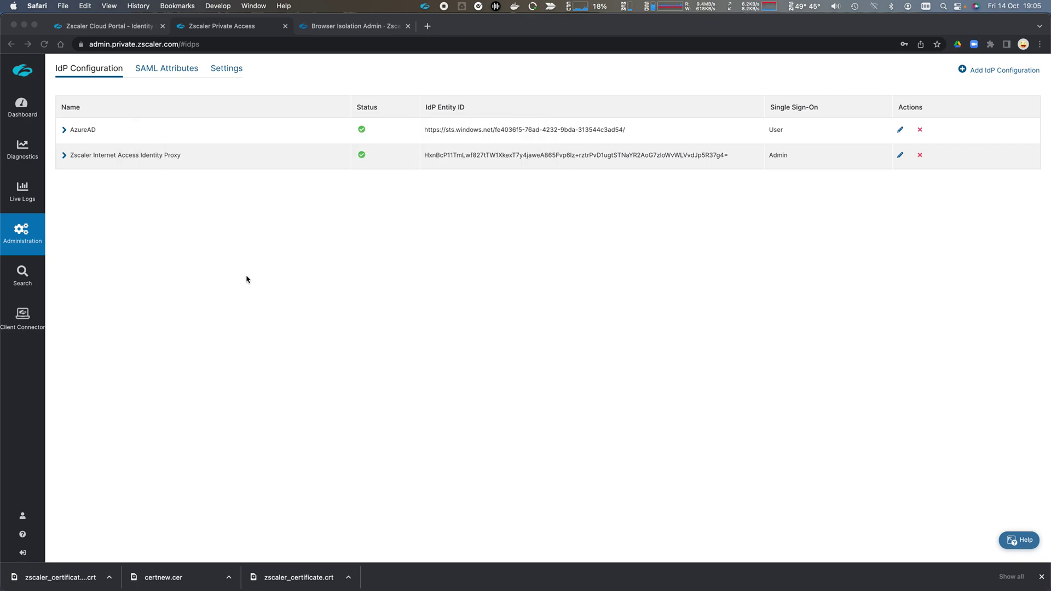
Open a new private browsing window in Safari
key(super+Tab)
key(super+shift+Tab)
key(super+shift+n)
Load admin.private.zscaler.com, choose Single Sign-On Using IdP, and enter the admin ID
text(admin.)
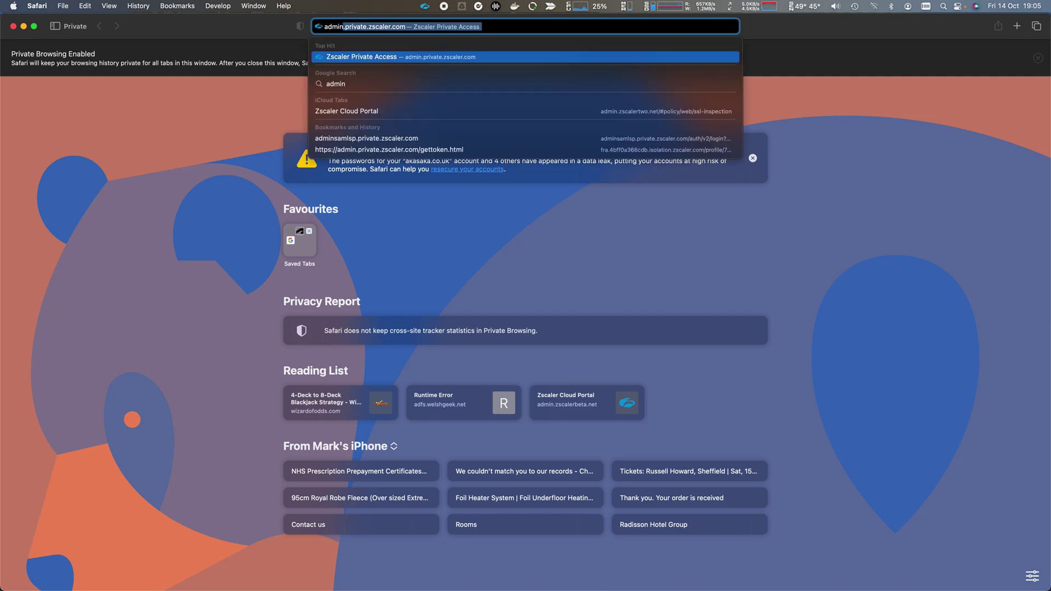
key(Return)
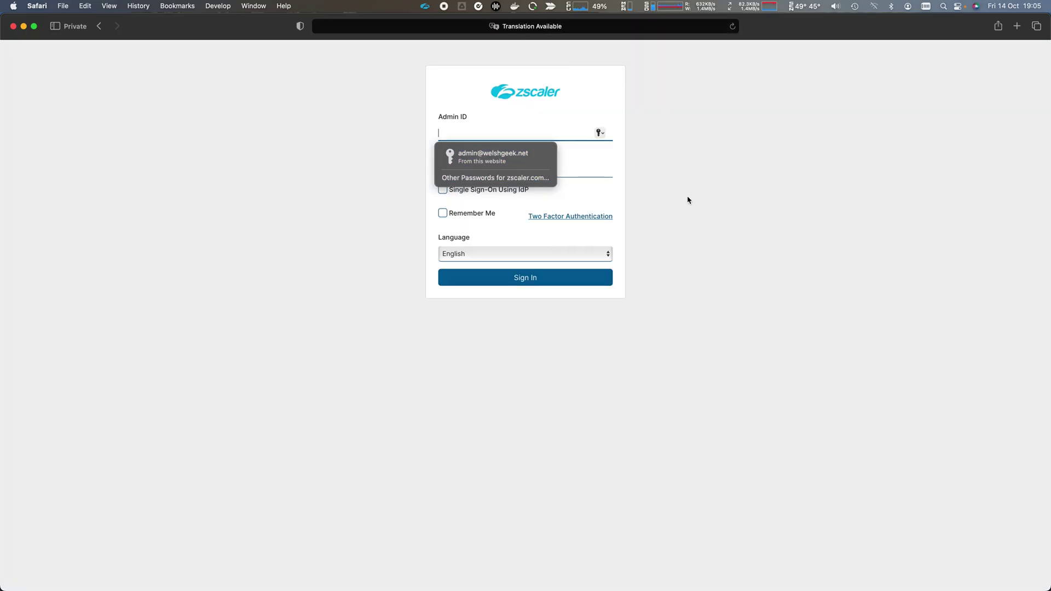
click(687, 201)
click(520, 196)
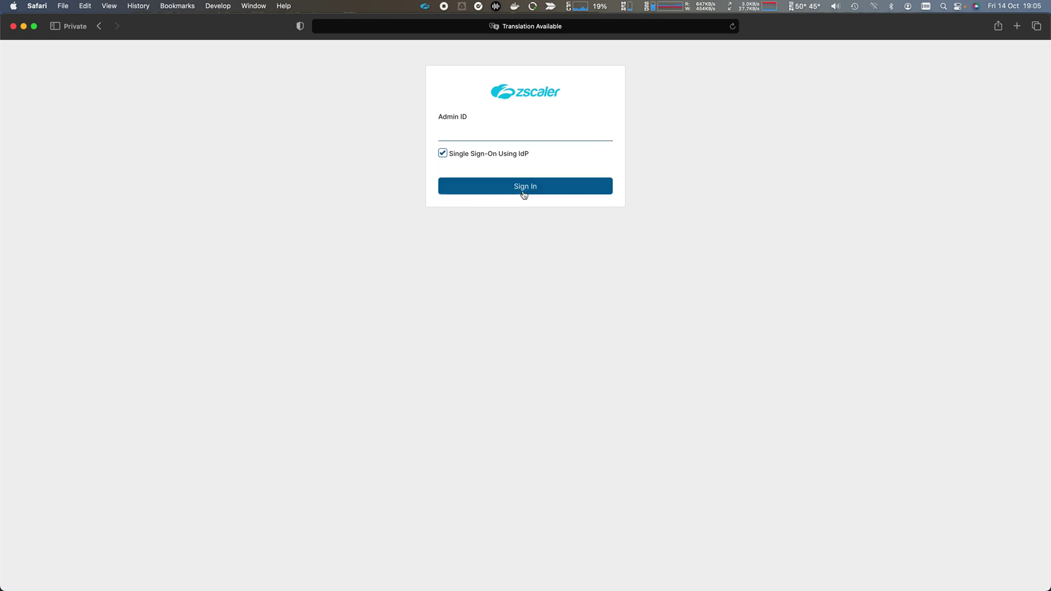
click(493, 135)
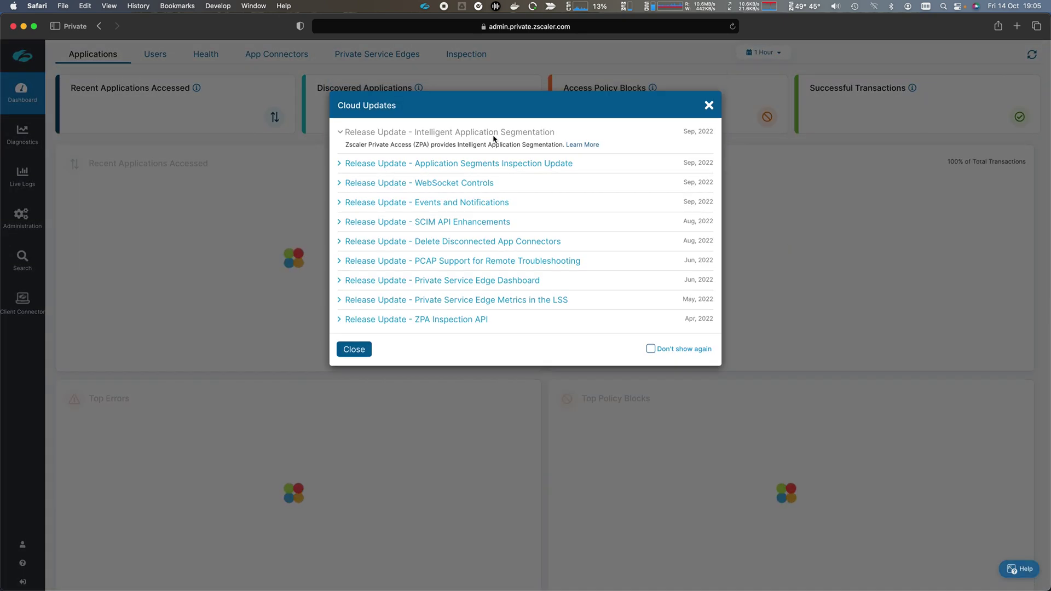
Dismiss Cloud Updates and scroll to the 17 applications and 169 successful transactions
click(355, 350)
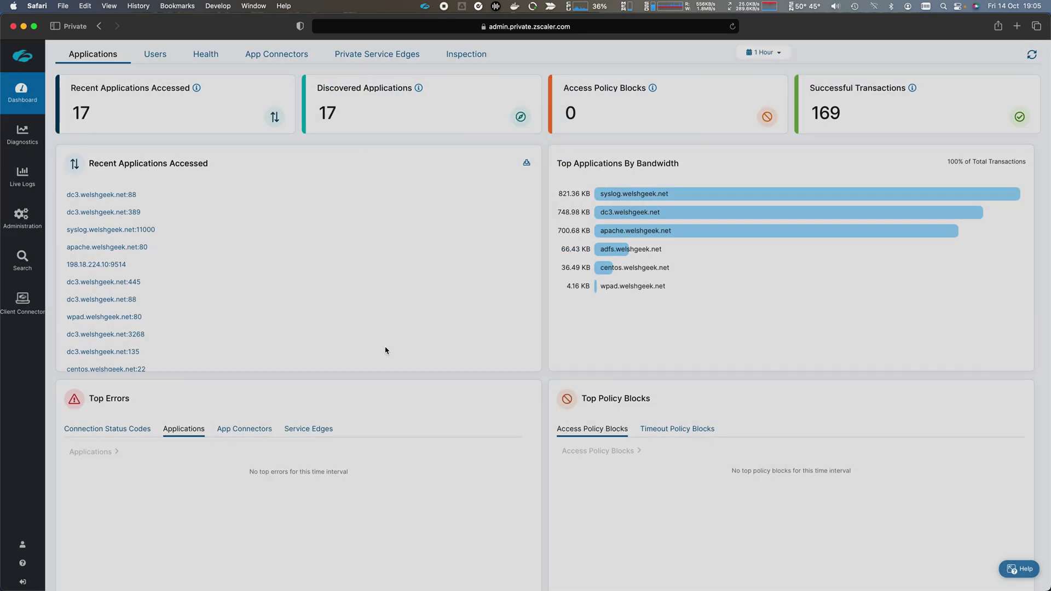
scroll(446, 345, down, 1)
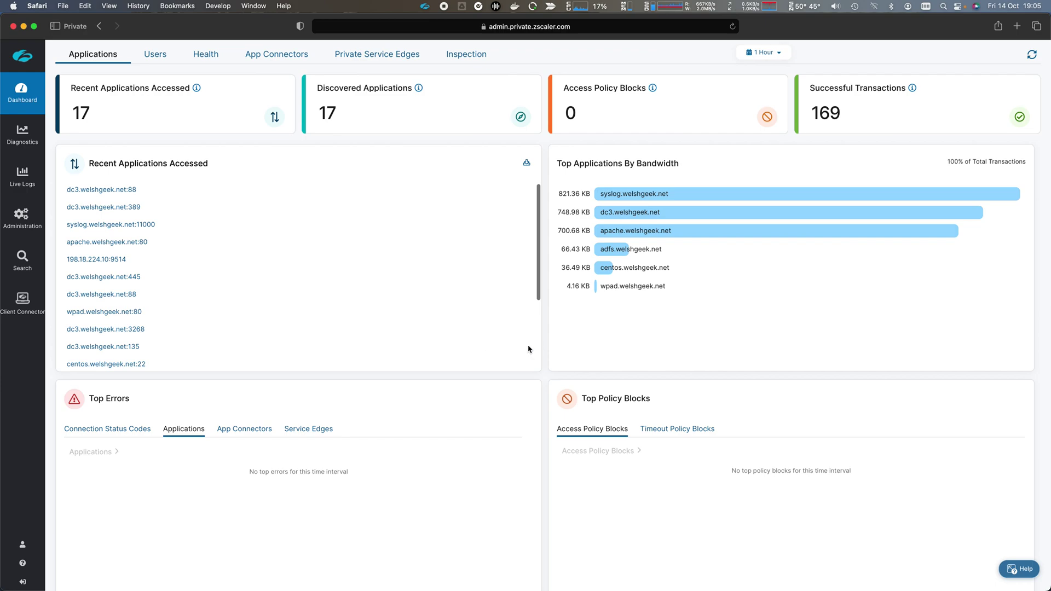